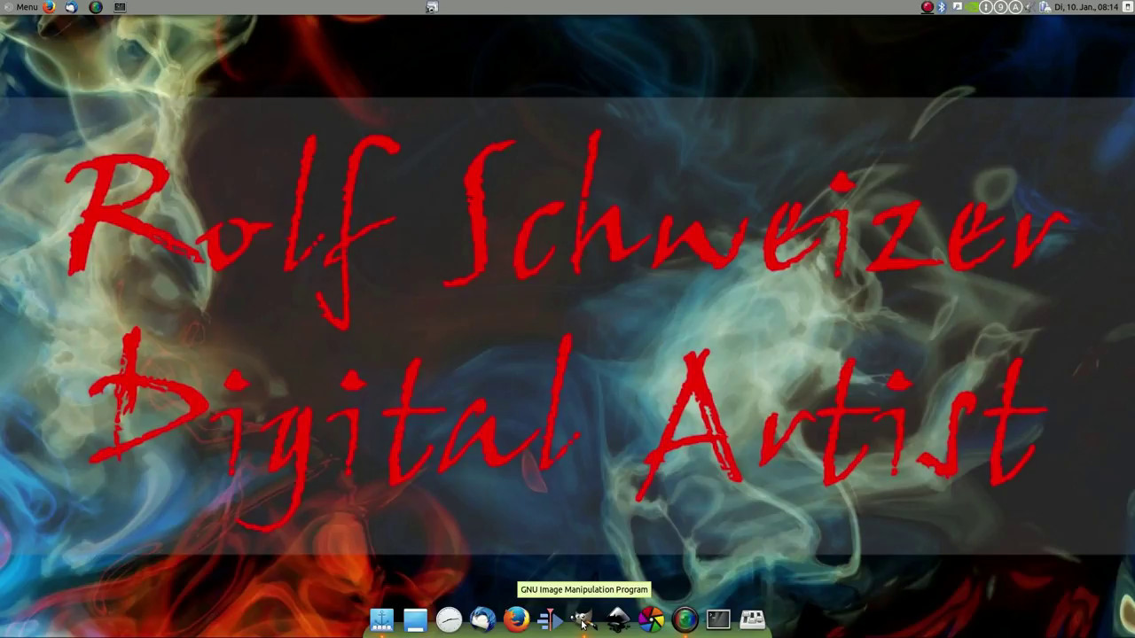
# Bring GIMP forward, check the woman portrait image, and return to the cracked background image.
pyautogui.click(583, 621)
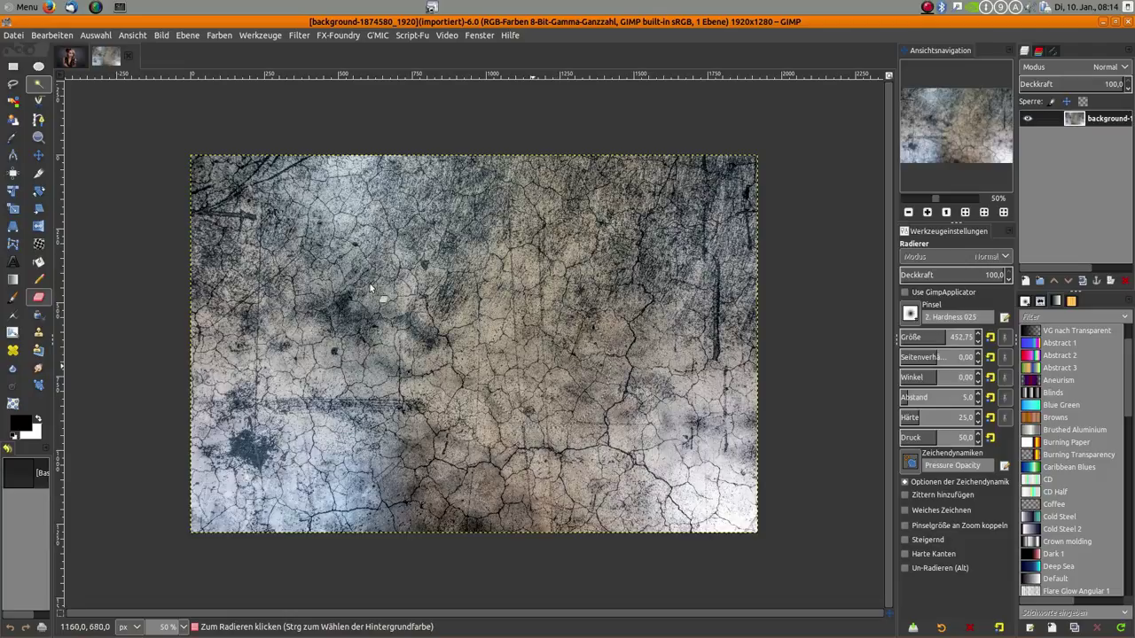
pyautogui.click(77, 60)
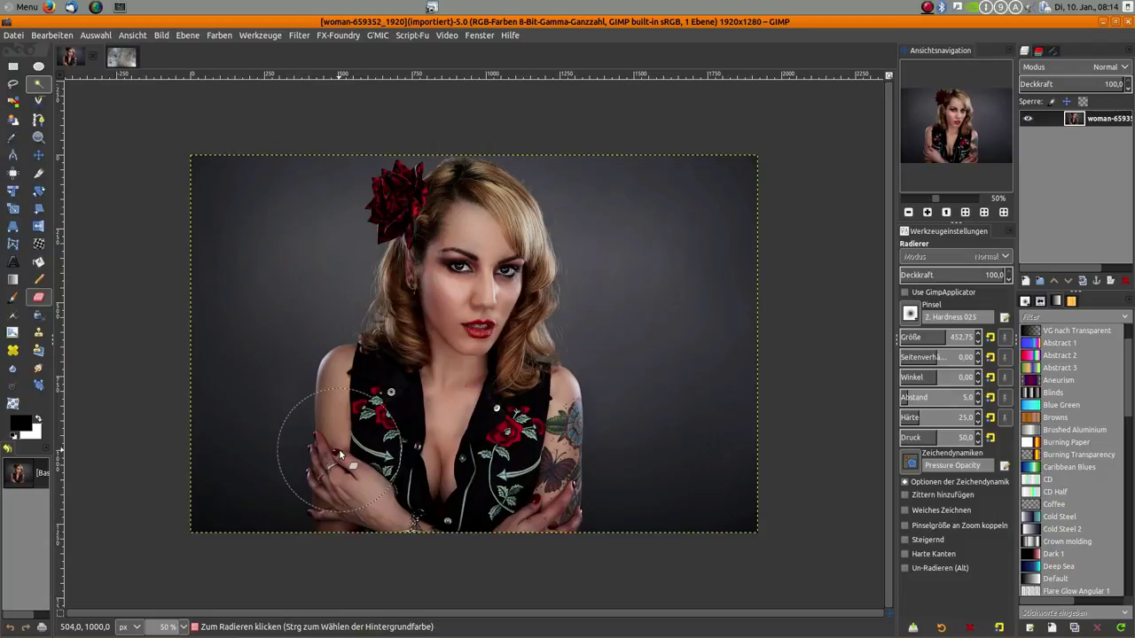
pyautogui.click(122, 57)
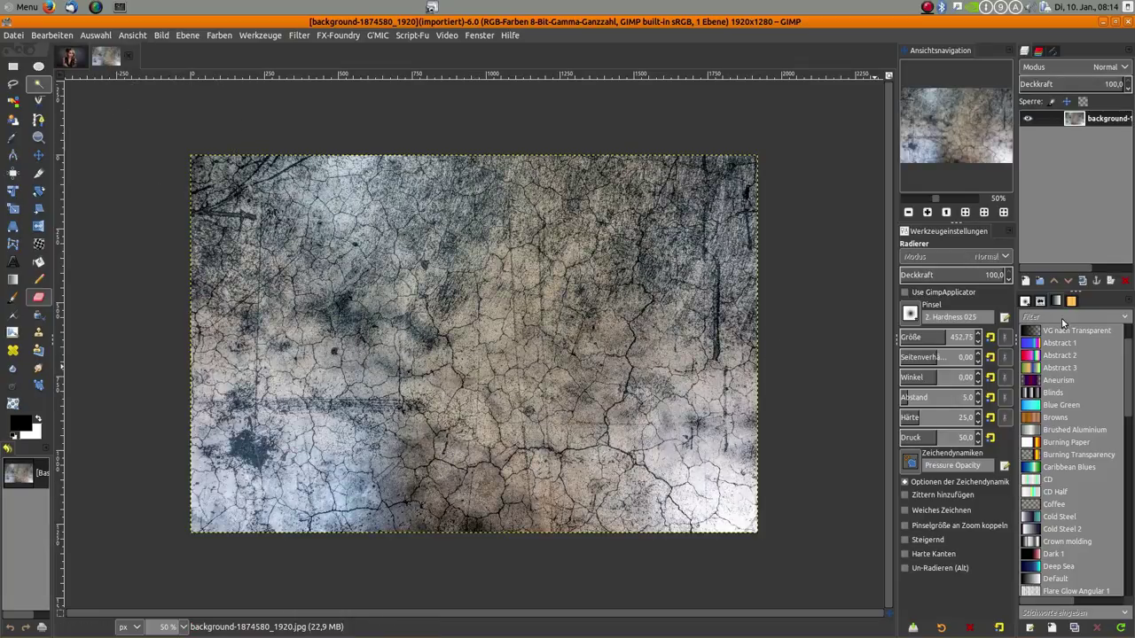
# Duplicate the cracked background layer and drag the woman portrait in as a new top layer.
pyautogui.click(1082, 281)
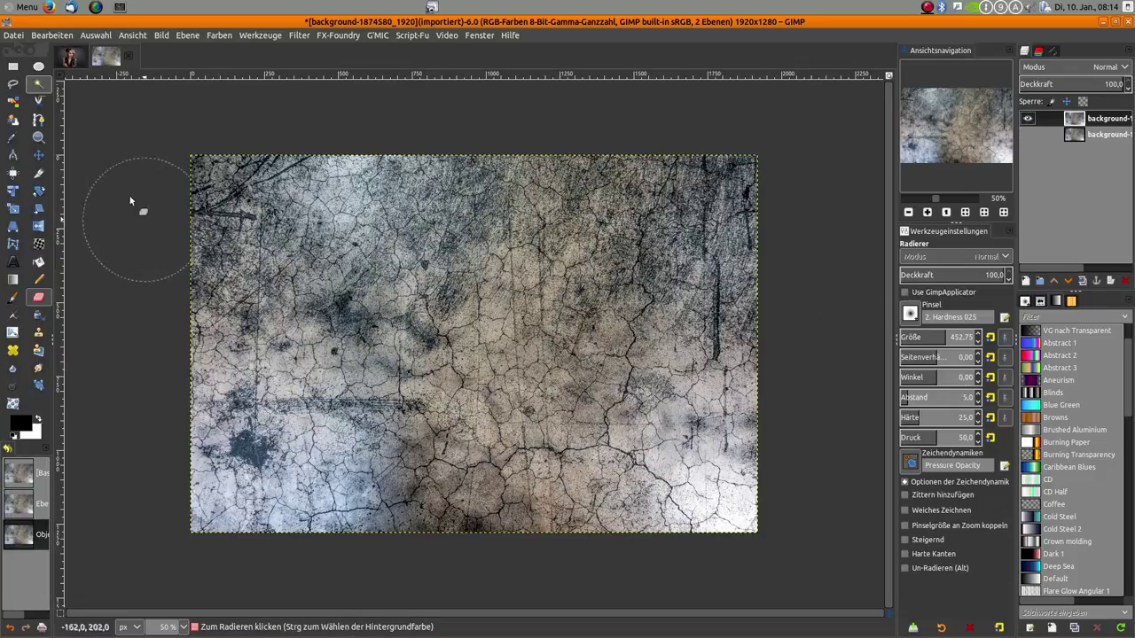
pyautogui.click(70, 56)
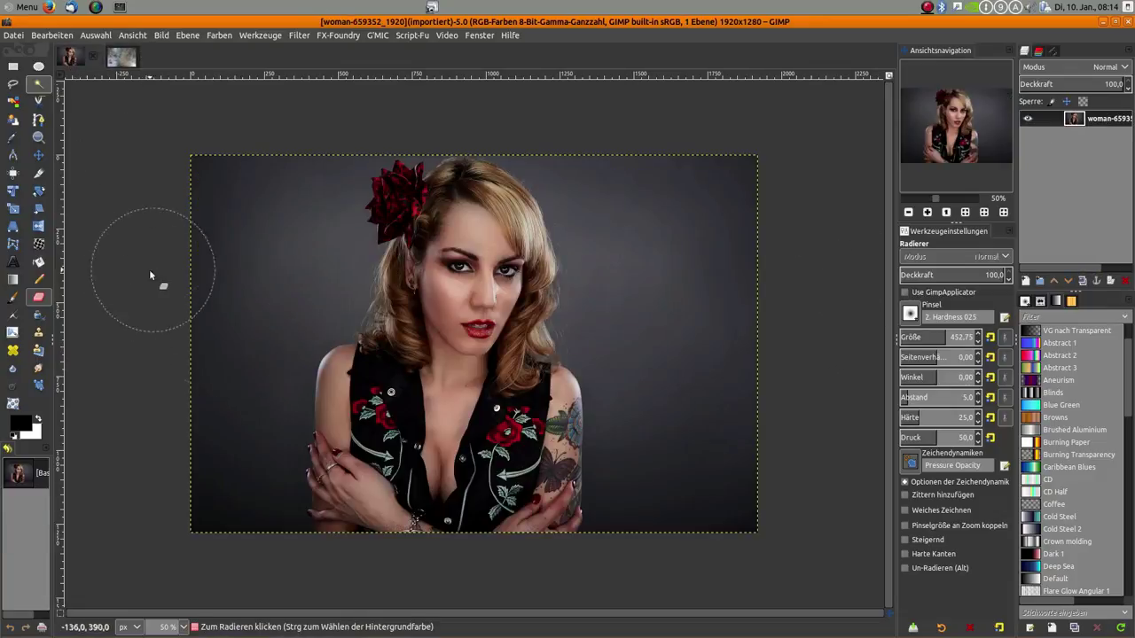
pyautogui.moveTo(70, 57)
pyautogui.mouseDown()
pyautogui.moveTo(419, 268)
pyautogui.moveTo(497, 447)
pyautogui.mouseUp()
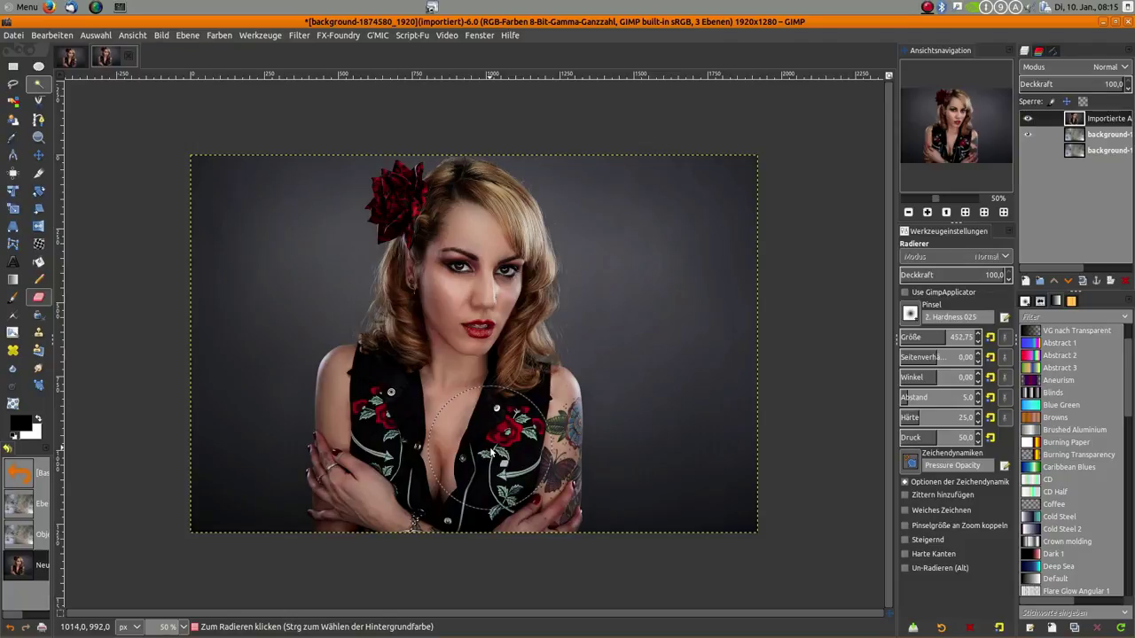
# Duplicate the portrait layer, flip the copy horizontally, and move it to the right.
pyautogui.click(1081, 280)
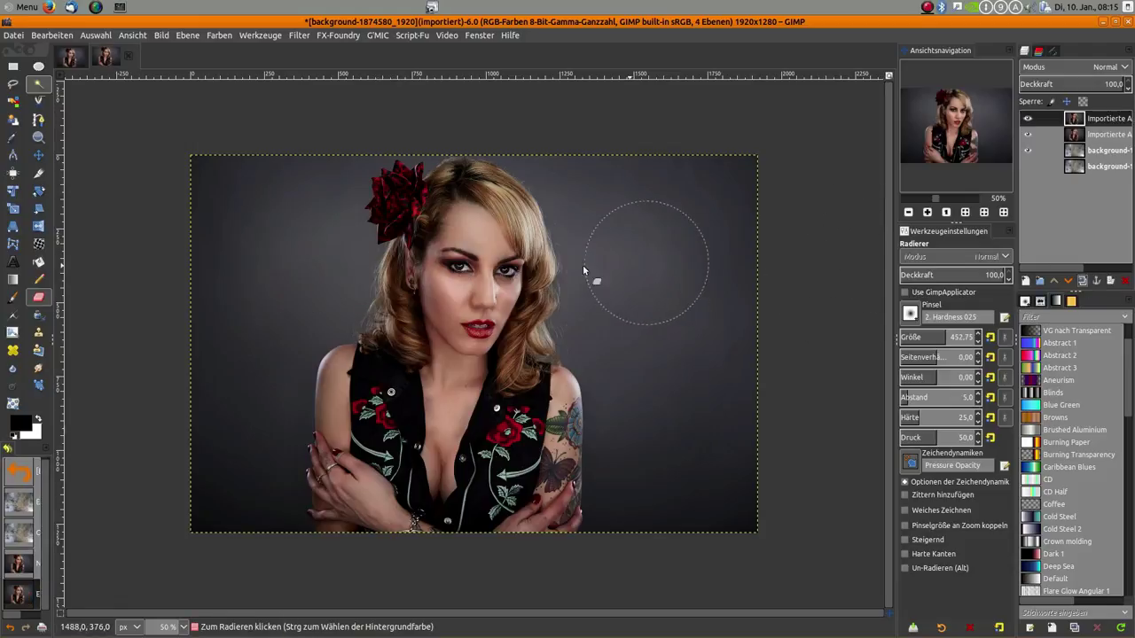
pyautogui.click(38, 226)
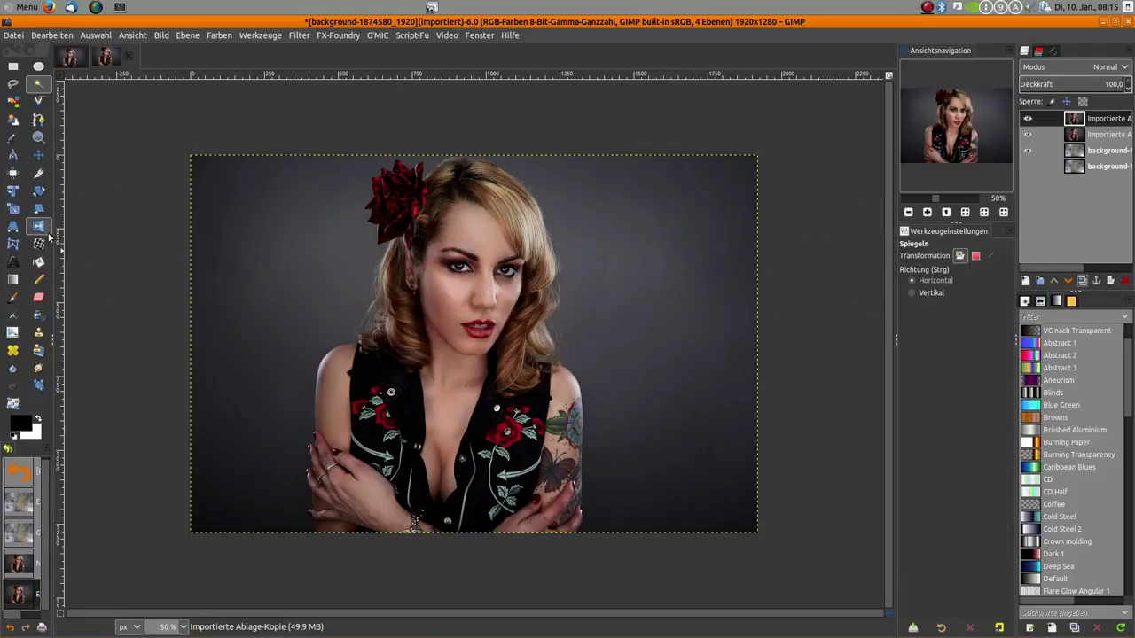
pyautogui.click(390, 310)
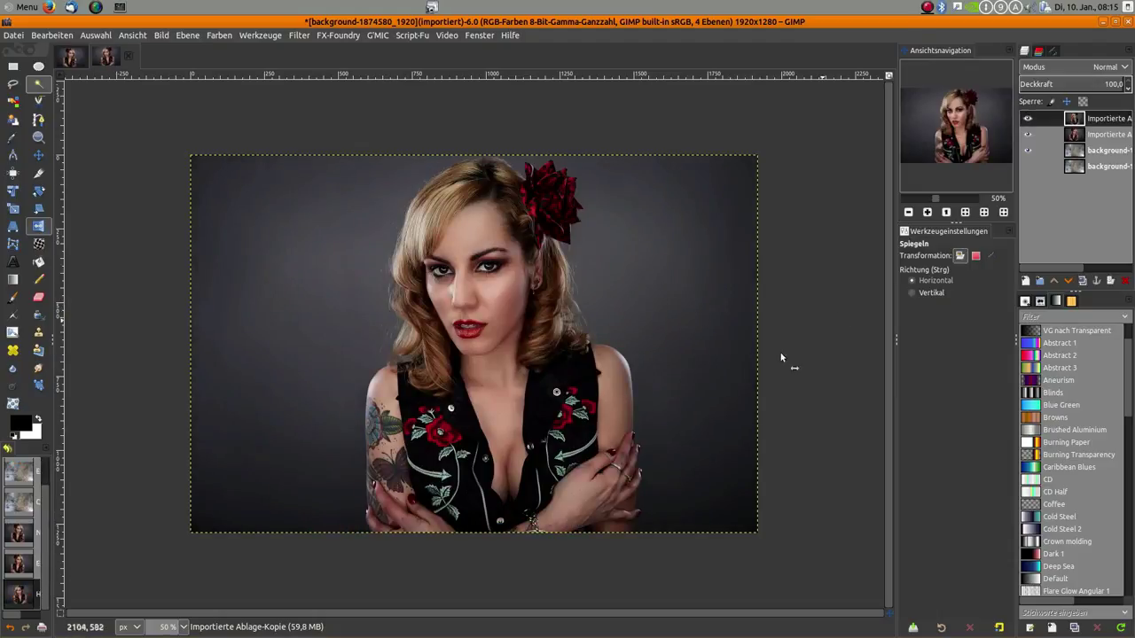
pyautogui.click(38, 154)
pyautogui.moveTo(490, 303); pyautogui.dragTo(607, 303)
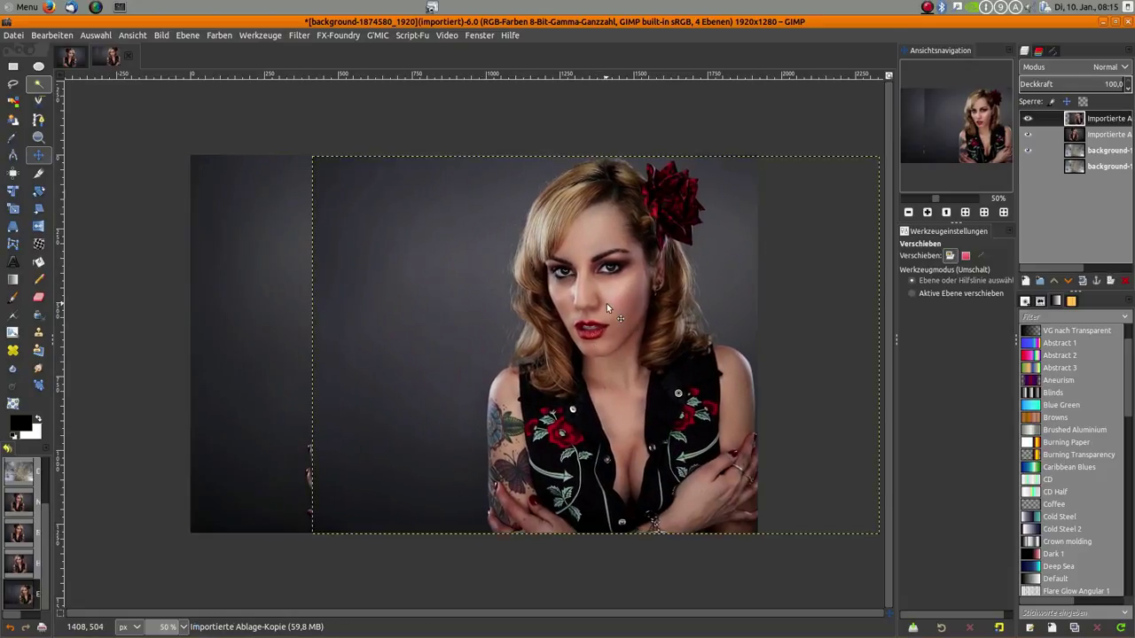
# Move one portrait to the left edge and its mirror right, then raise that layer to the top.
pyautogui.click(1090, 135)
pyautogui.moveTo(255, 293); pyautogui.dragTo(145, 293)
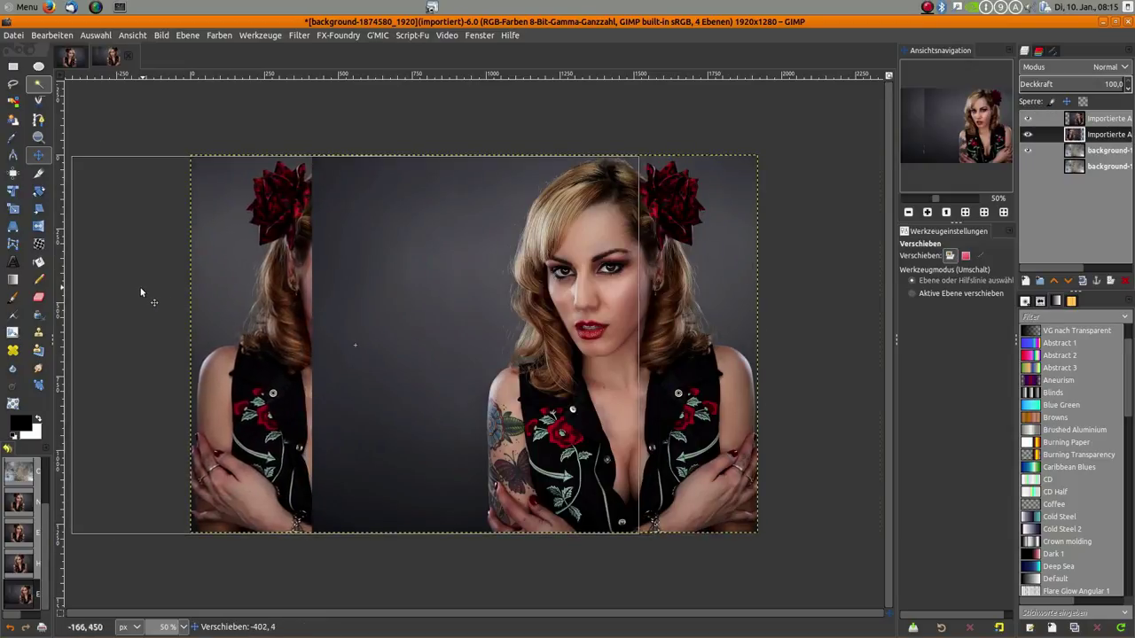
pyautogui.moveTo(145, 292); pyautogui.dragTo(121, 285)
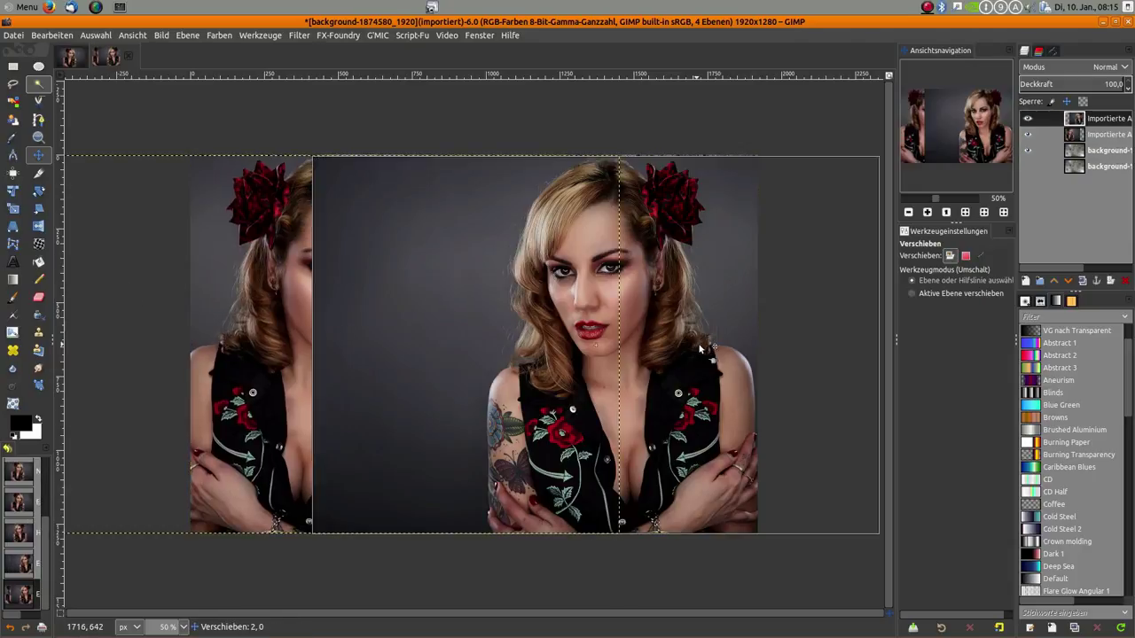
pyautogui.moveTo(529, 333); pyautogui.dragTo(555, 334)
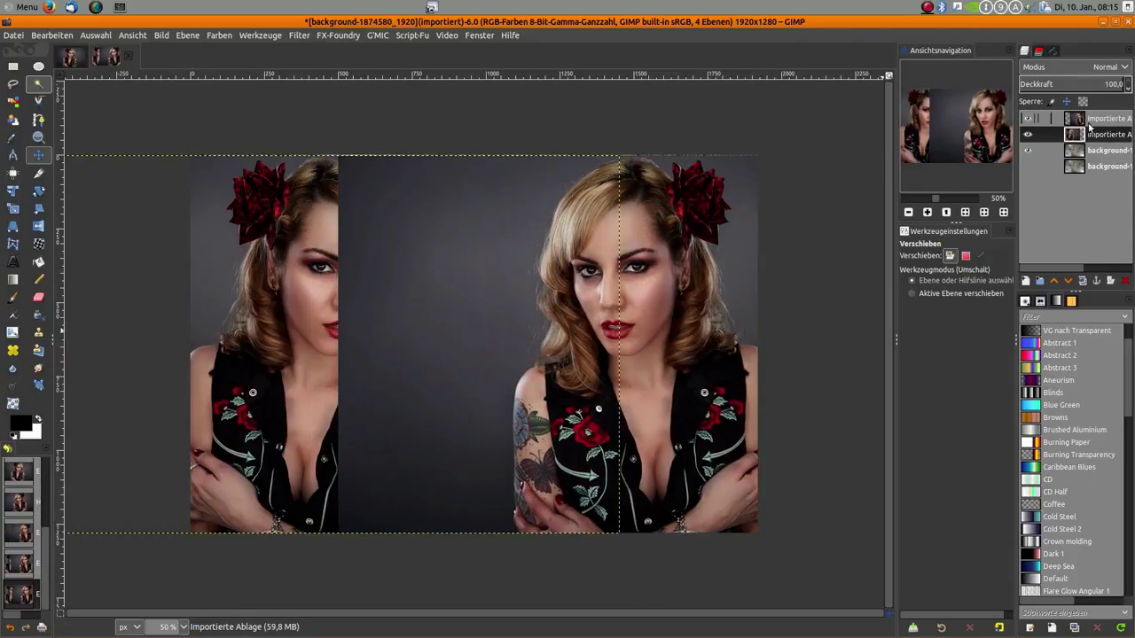
pyautogui.moveTo(1078, 135); pyautogui.dragTo(1077, 117)
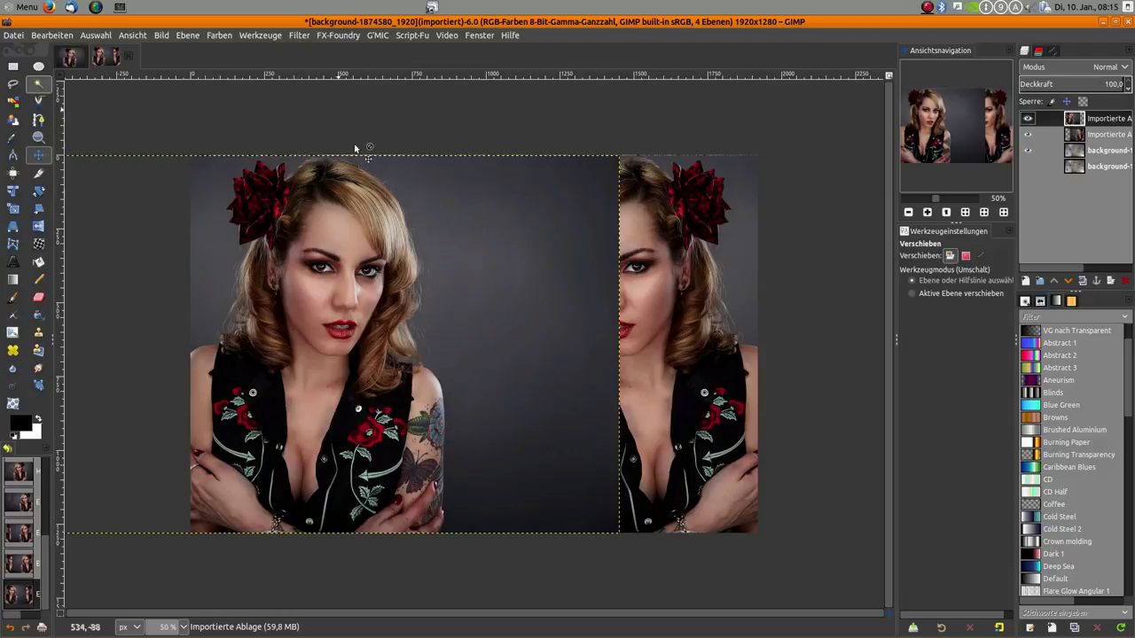
# Apply Color to Alpha to the top portrait layer, then to the second portrait layer.
pyautogui.click(297, 36)
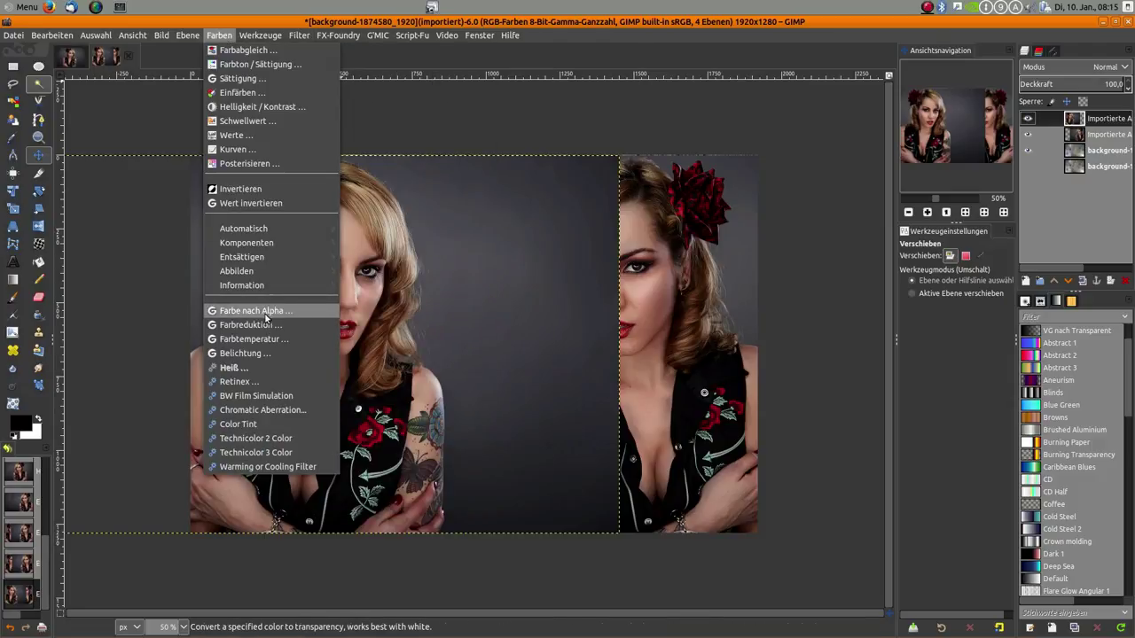
pyautogui.click(263, 311)
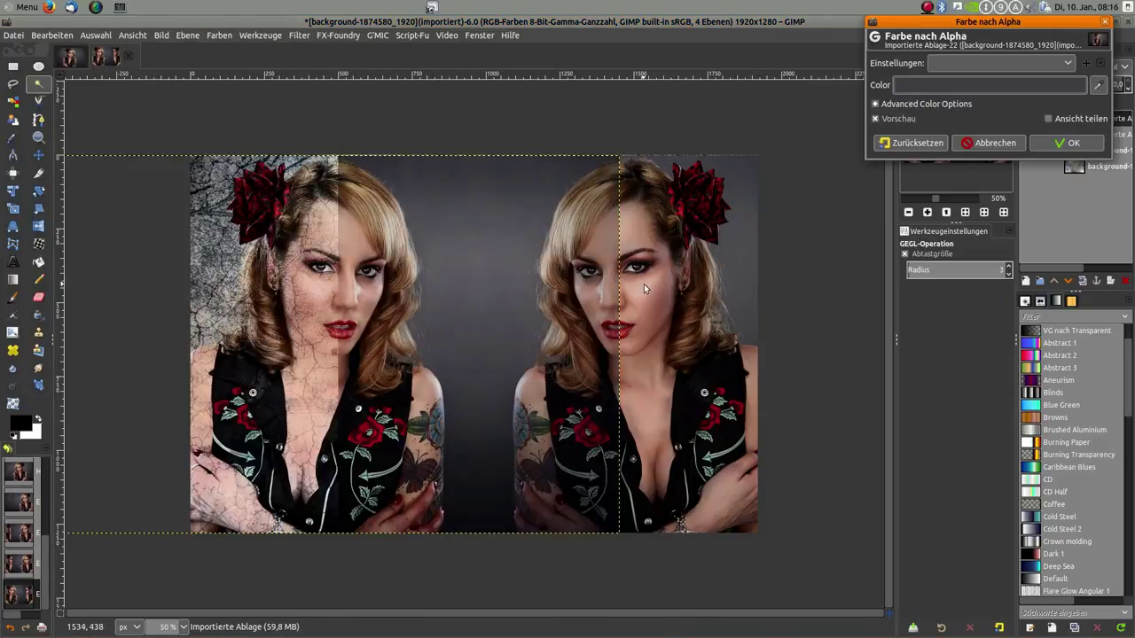
pyautogui.click(1067, 144)
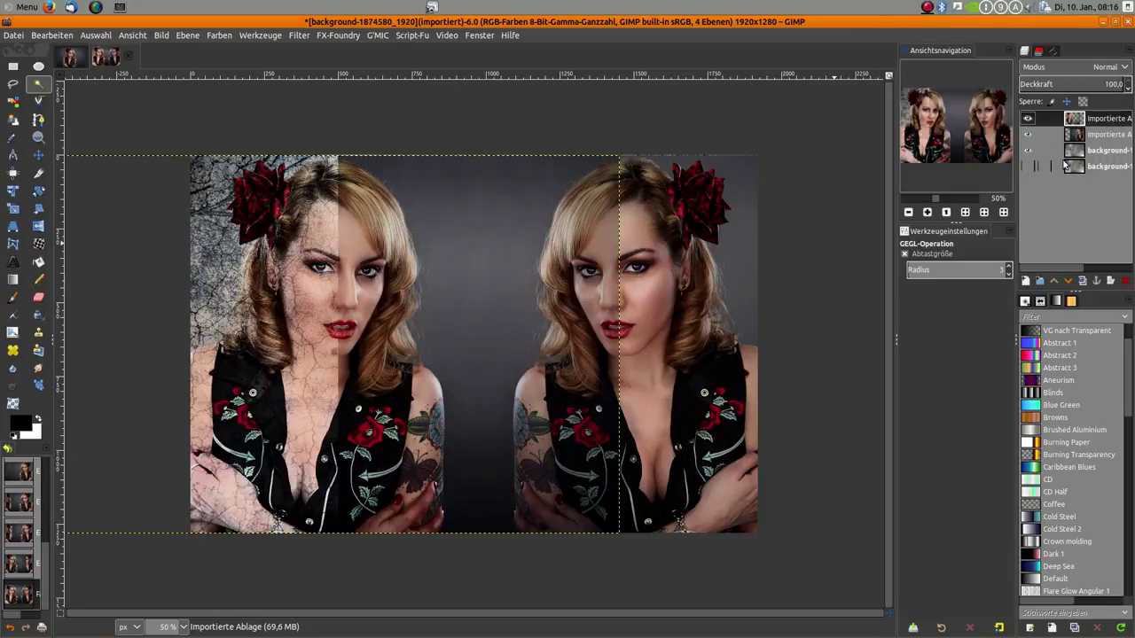
pyautogui.click(1096, 135)
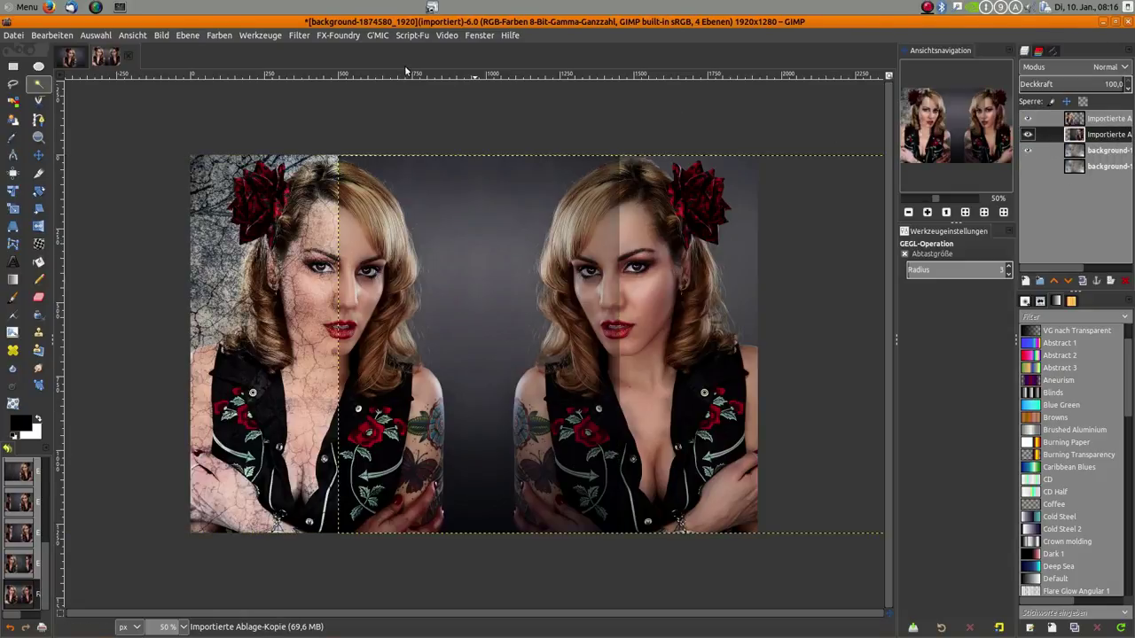
pyautogui.click(213, 35)
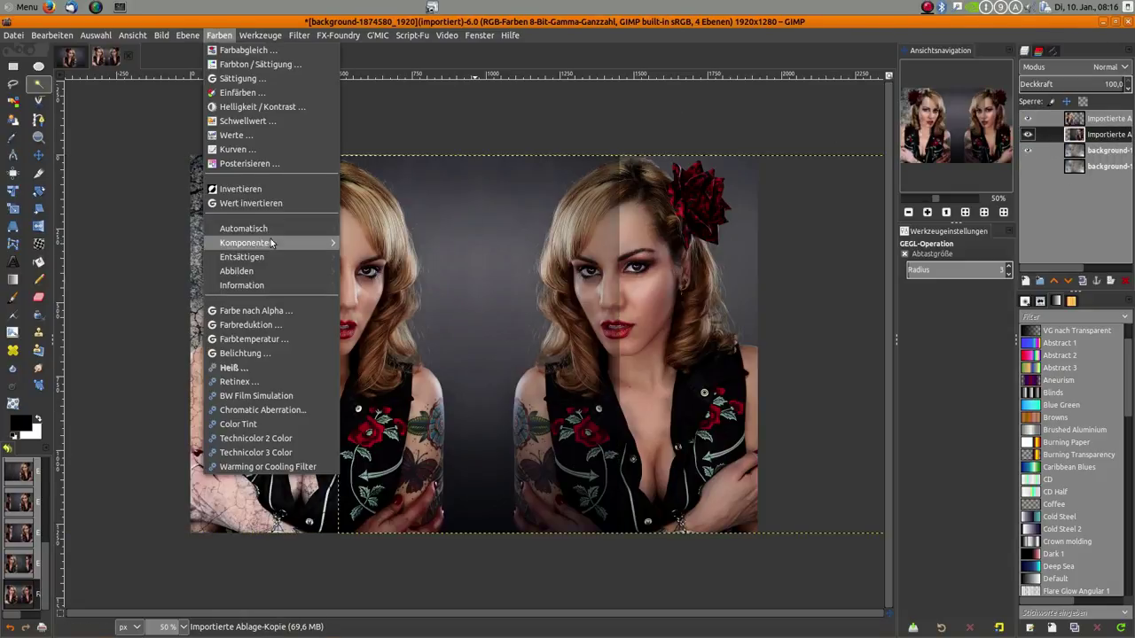
pyautogui.click(276, 310)
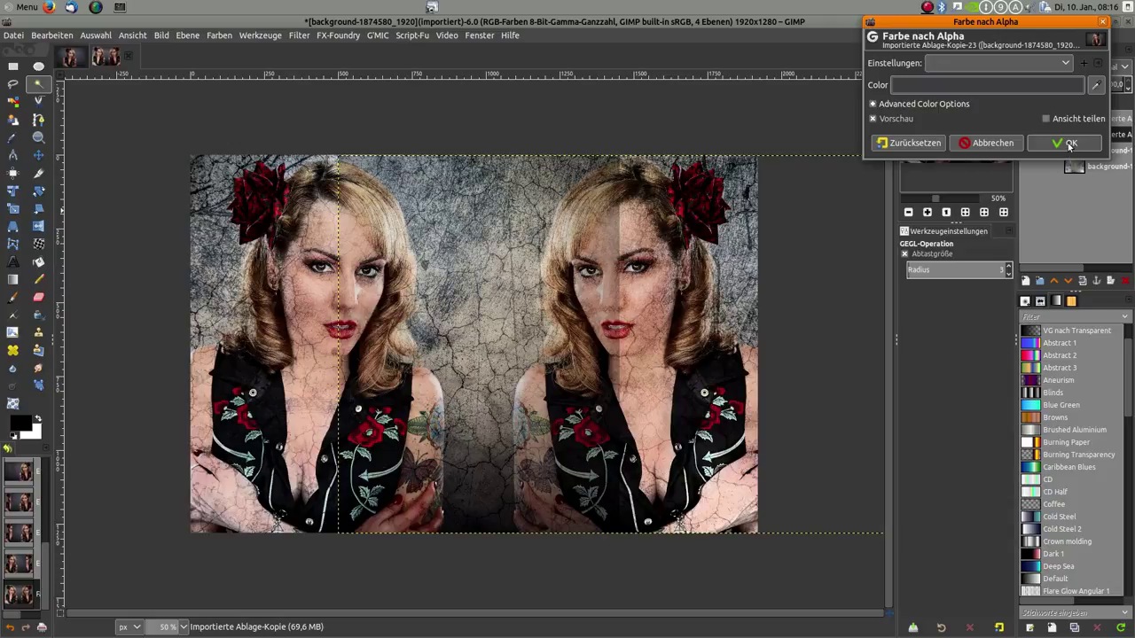
pyautogui.click(1068, 143)
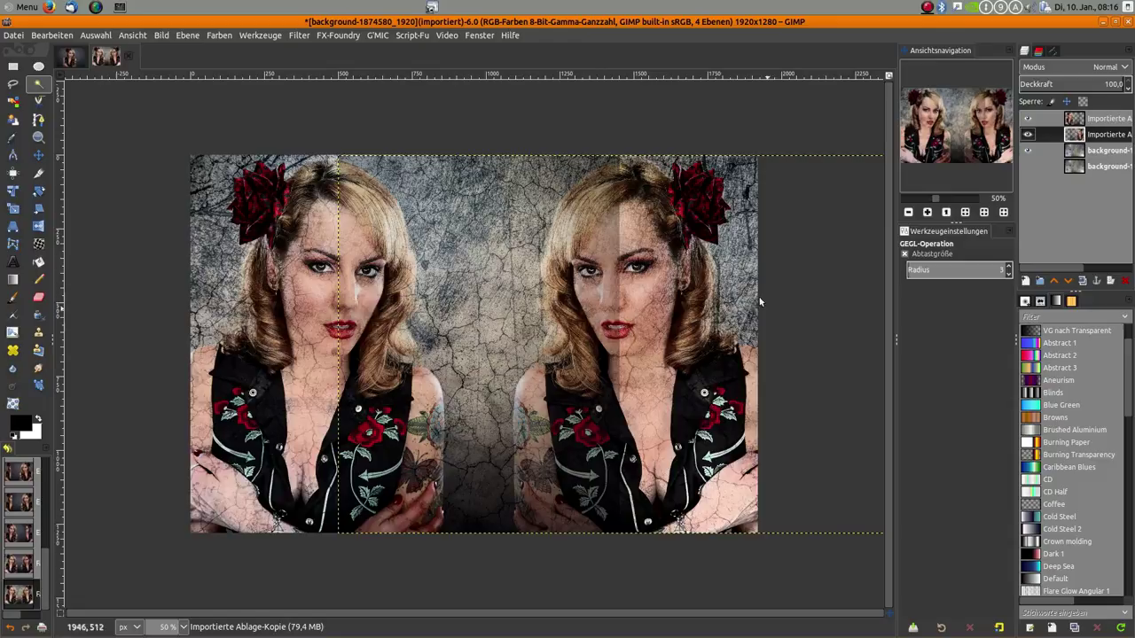
pyautogui.click(1086, 119)
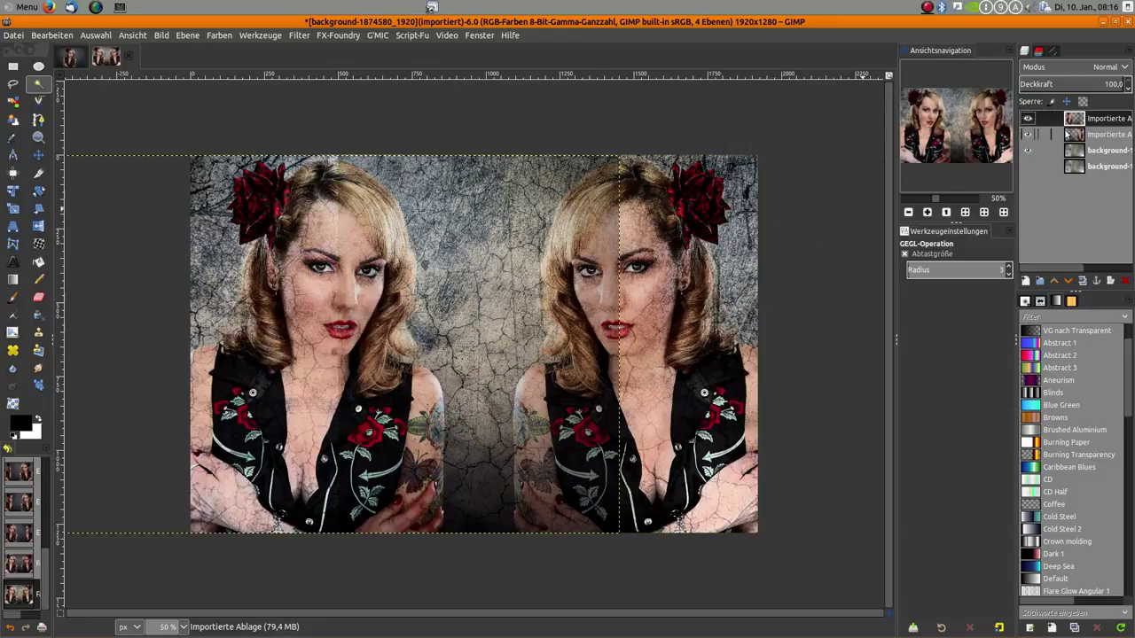
# With the Eraser, rub texture off the right face and the left woman's chest and hands.
pyautogui.click(38, 297)
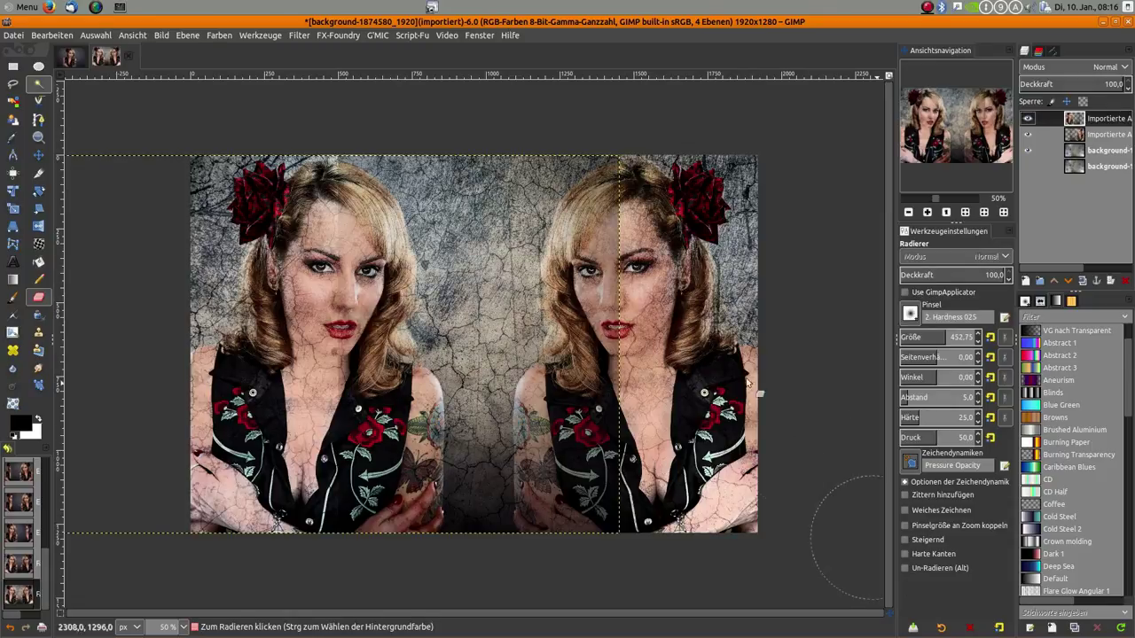
pyautogui.moveTo(595, 173)
pyautogui.mouseDown()
pyautogui.moveTo(594, 329)
pyautogui.moveTo(605, 176)
pyautogui.mouseUp()
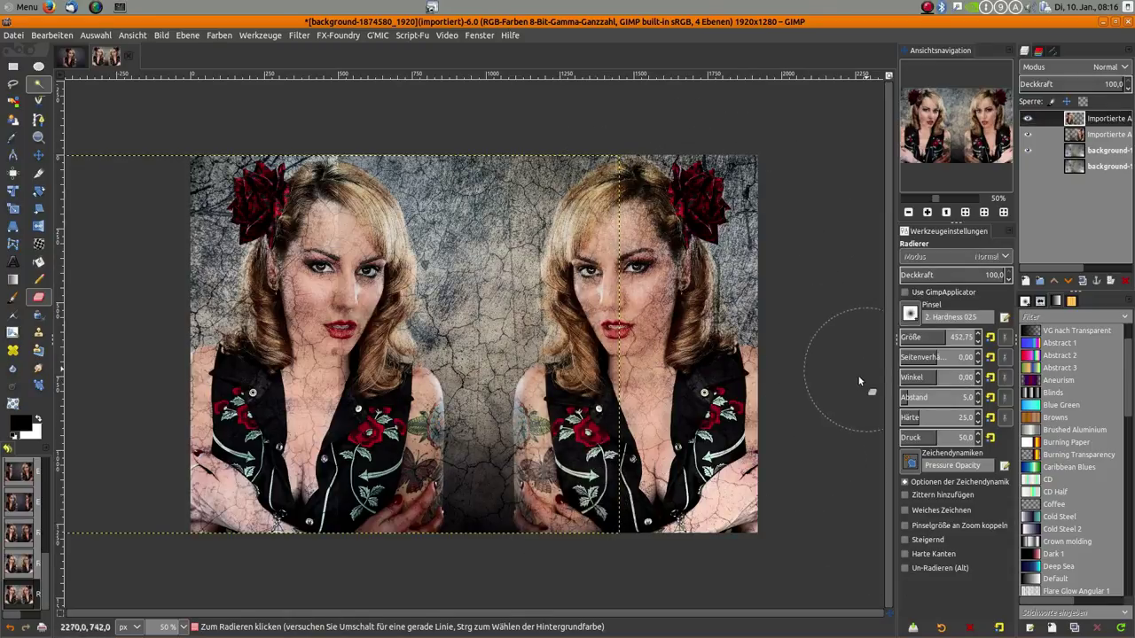
pyautogui.click(1089, 133)
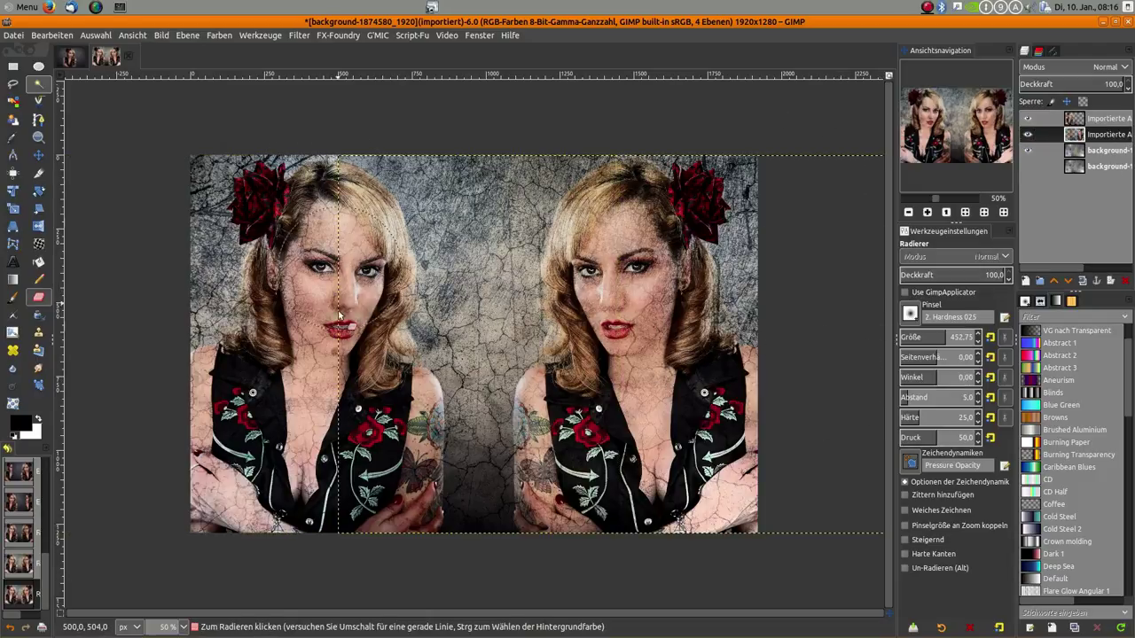
pyautogui.moveTo(338, 507); pyautogui.dragTo(327, 528)
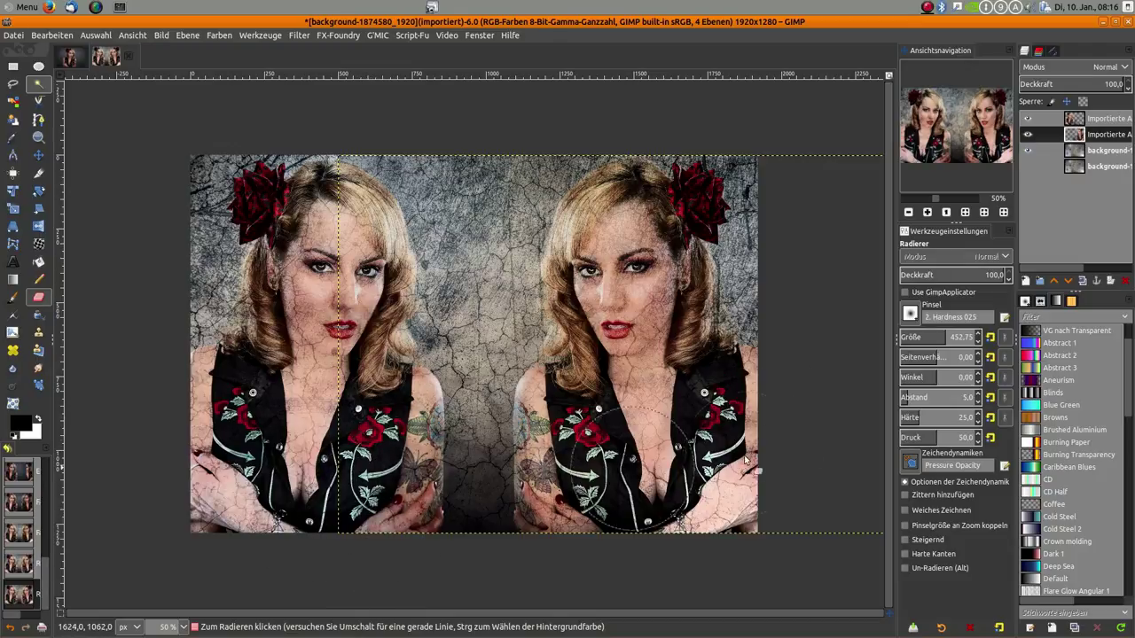
pyautogui.click(1088, 151)
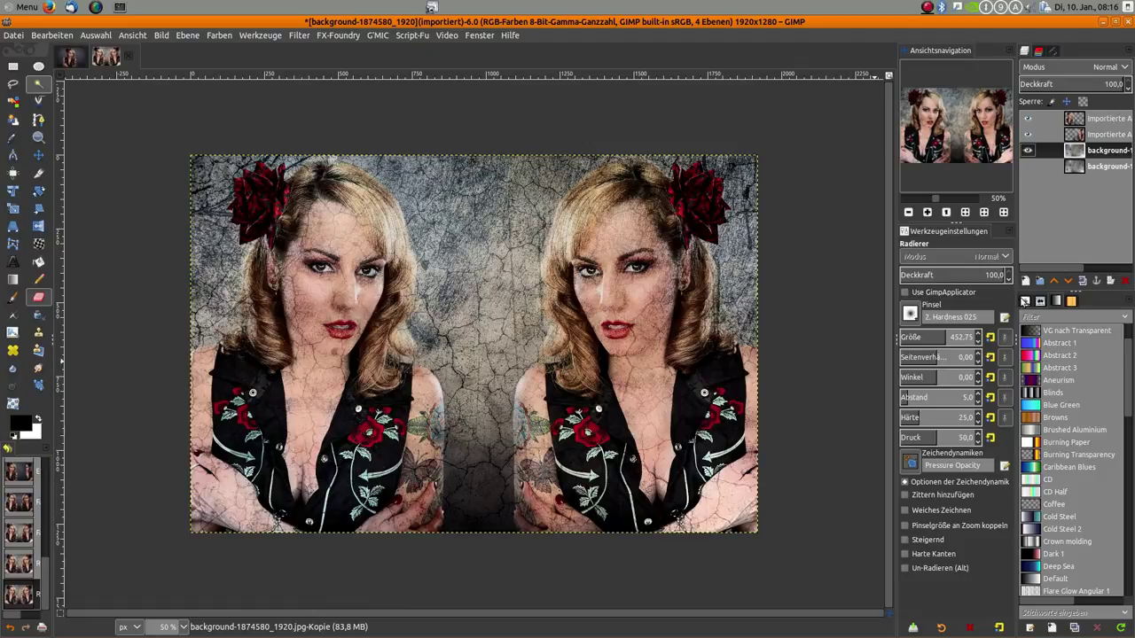
# Duplicate the top portrait layer, hide the copy, and drag it down to third in the stack.
pyautogui.click(1080, 124)
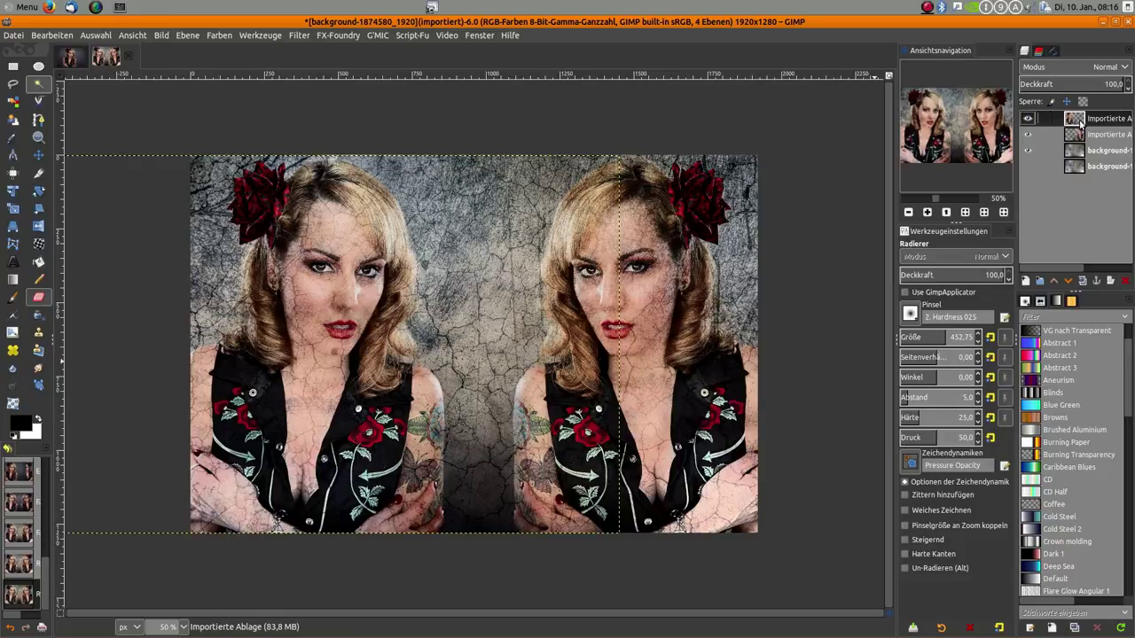
pyautogui.click(1082, 280)
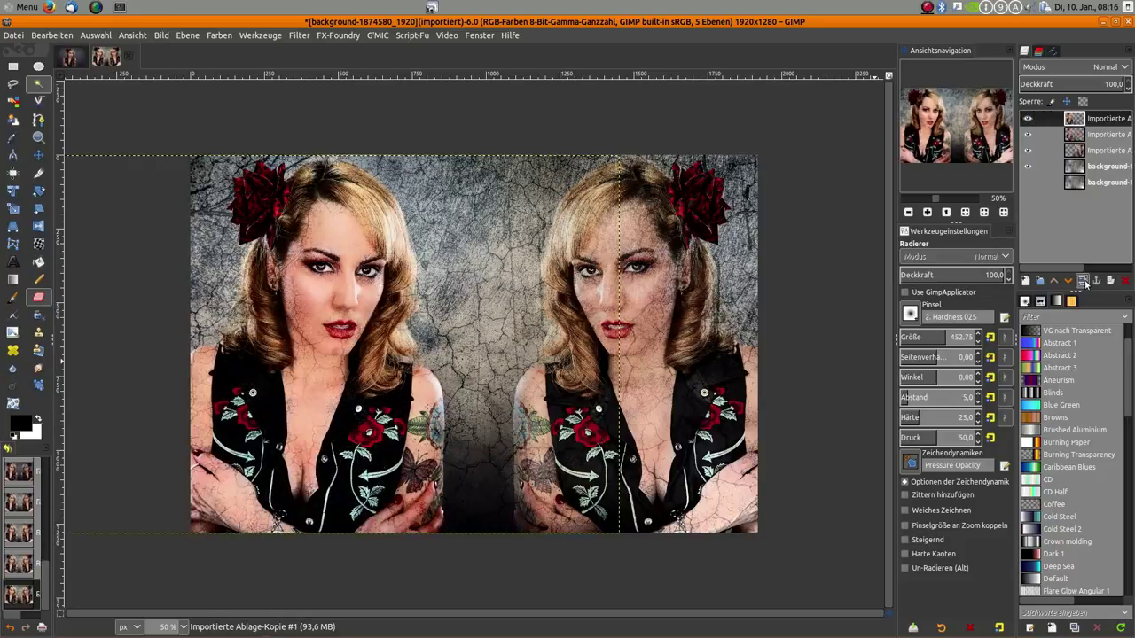
pyautogui.click(1027, 119)
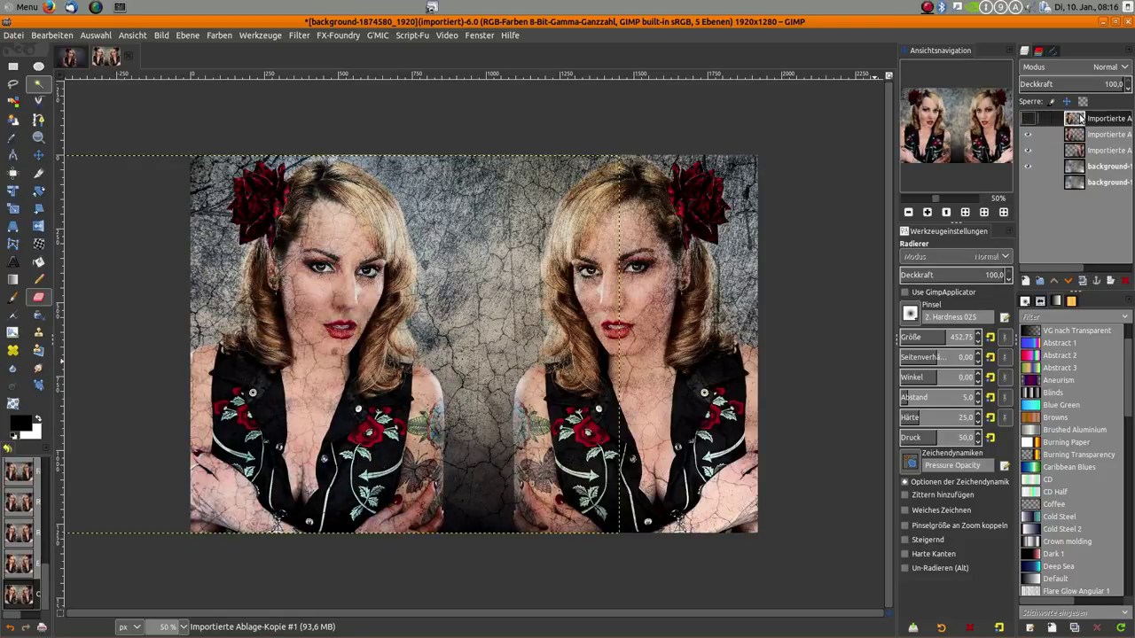
pyautogui.moveTo(1080, 118); pyautogui.dragTo(1082, 149)
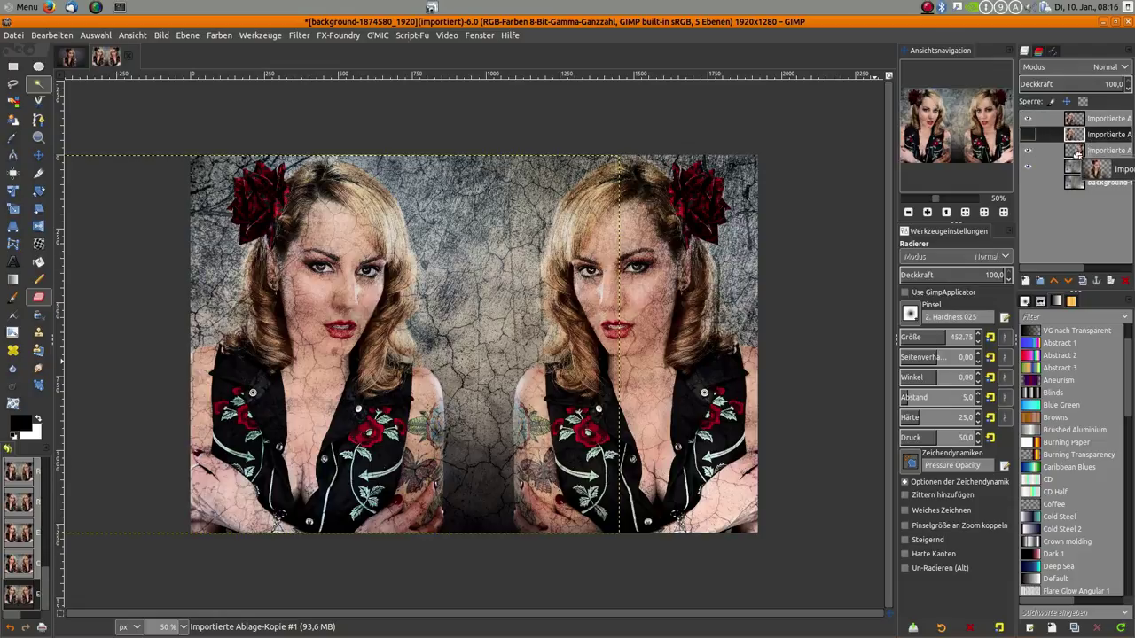
pyautogui.moveTo(1078, 137); pyautogui.dragTo(1073, 151)
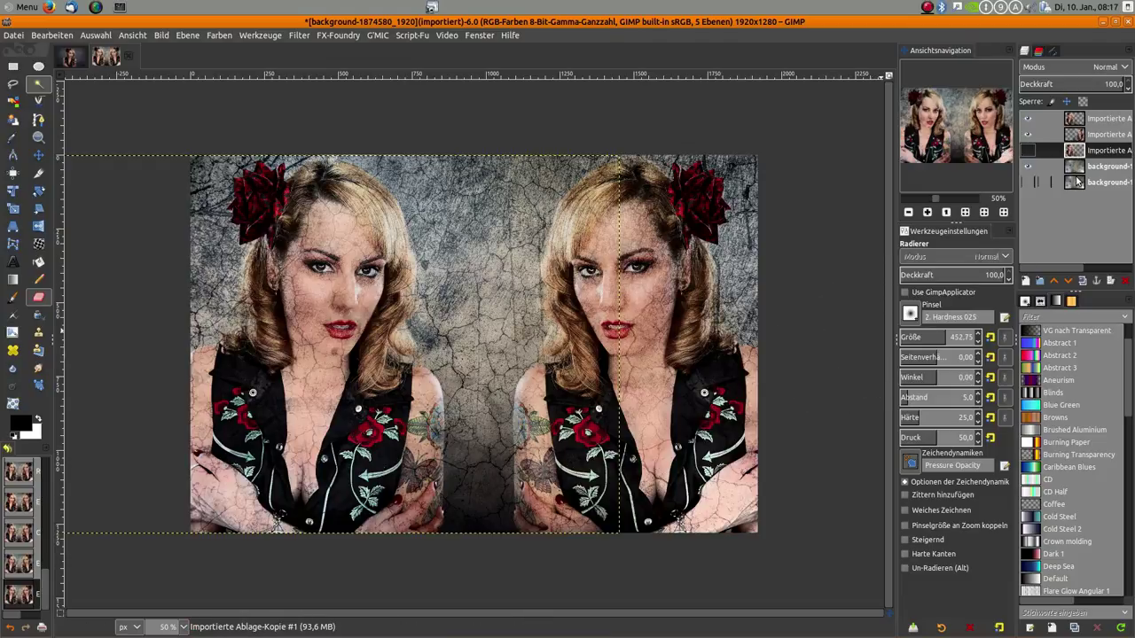
pyautogui.click(1095, 118)
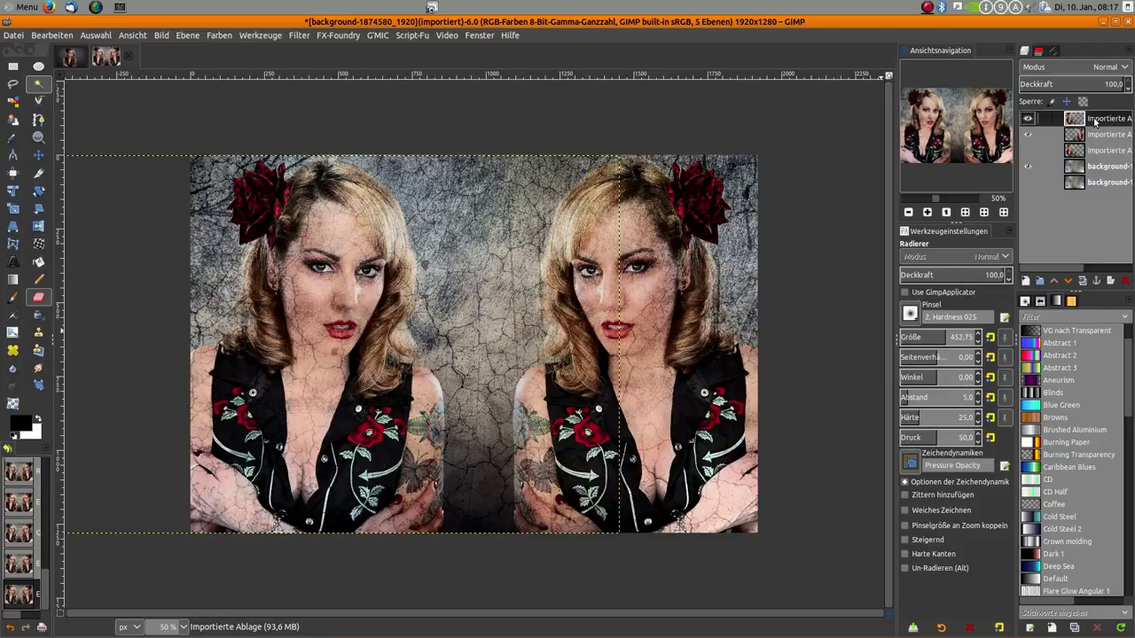
pyautogui.rightClick(1095, 123)
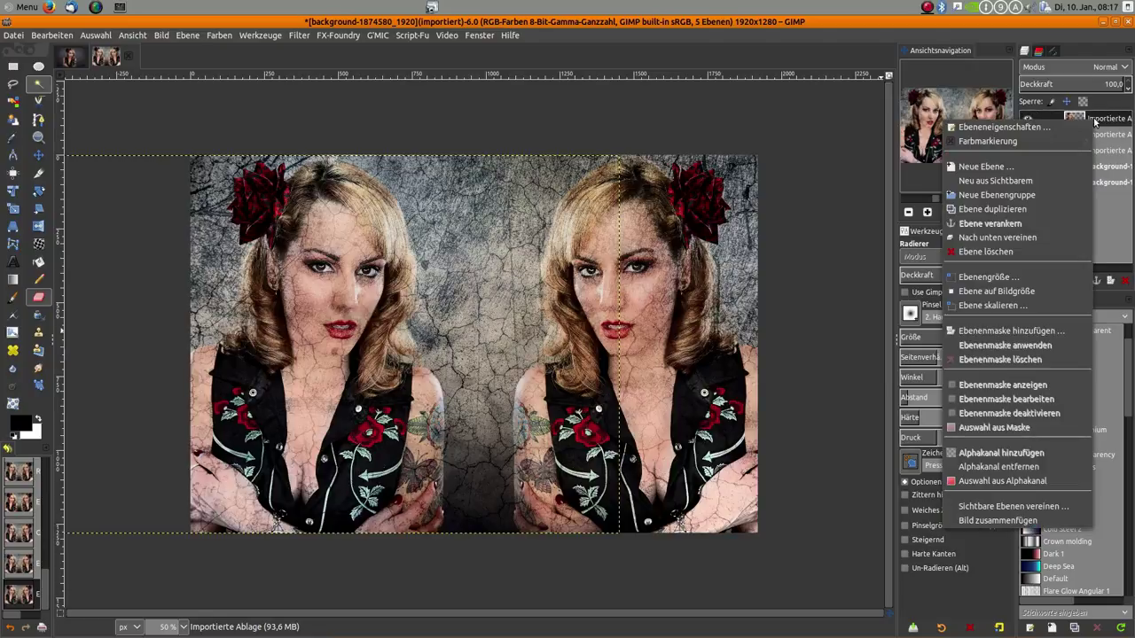
# Merge the top portrait layer down, compare layer visibility, and fit it to the 1920×1280 canvas.
pyautogui.click(1037, 238)
pyautogui.click(1027, 118)
pyautogui.click(1027, 118)
pyautogui.click(1027, 117)
pyautogui.click(1027, 118)
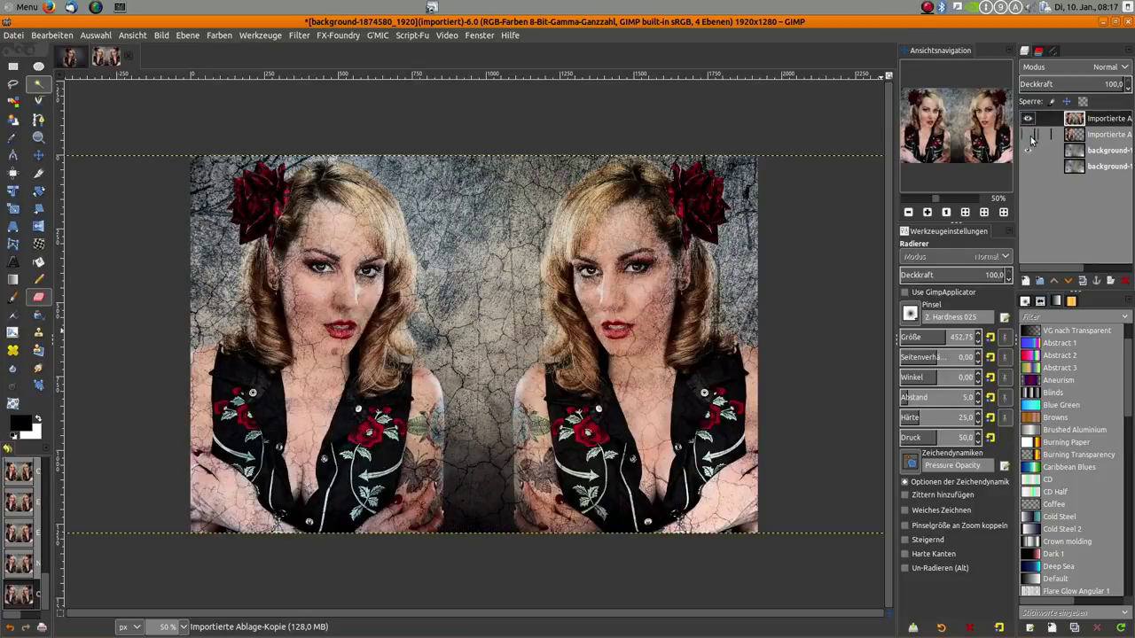
pyautogui.click(1029, 134)
pyautogui.click(1030, 134)
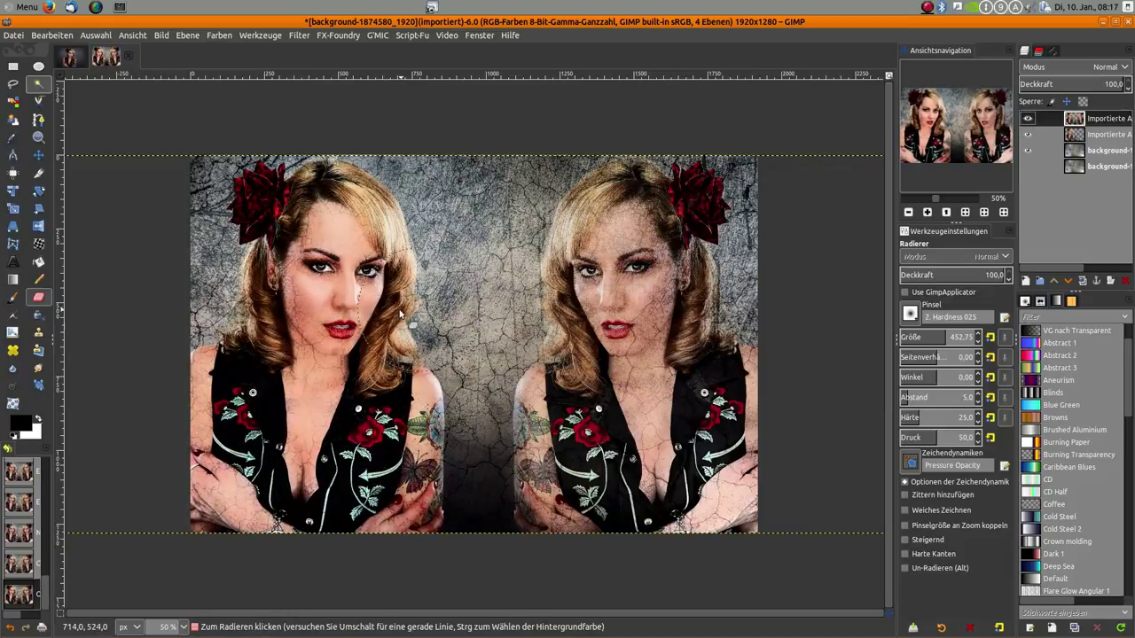
pyautogui.click(1027, 137)
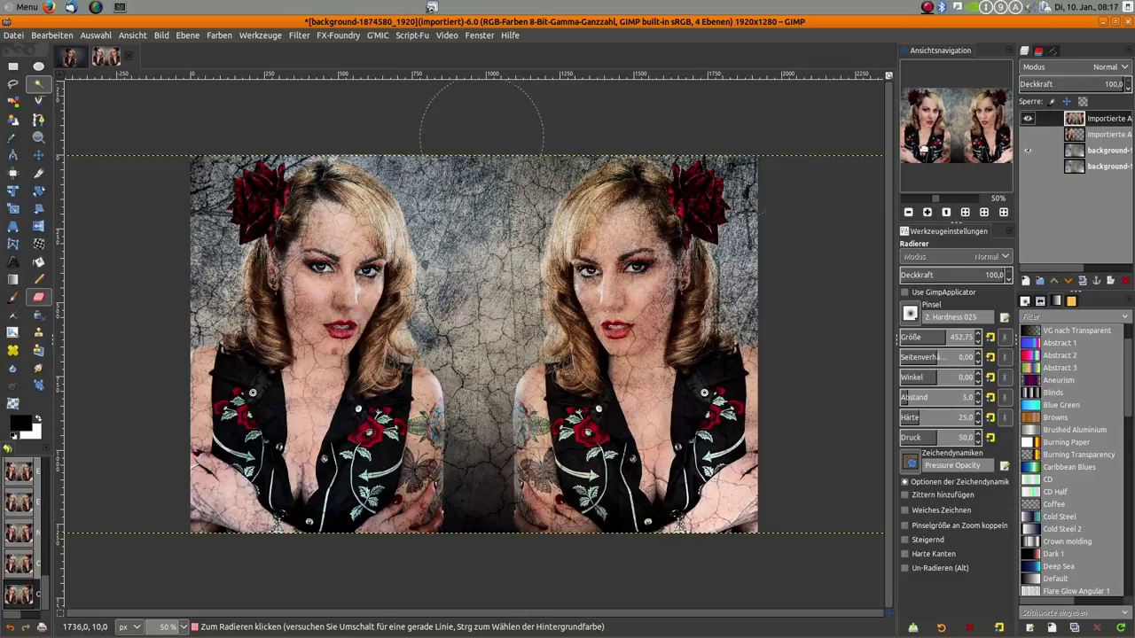
pyautogui.rightClick(1063, 122)
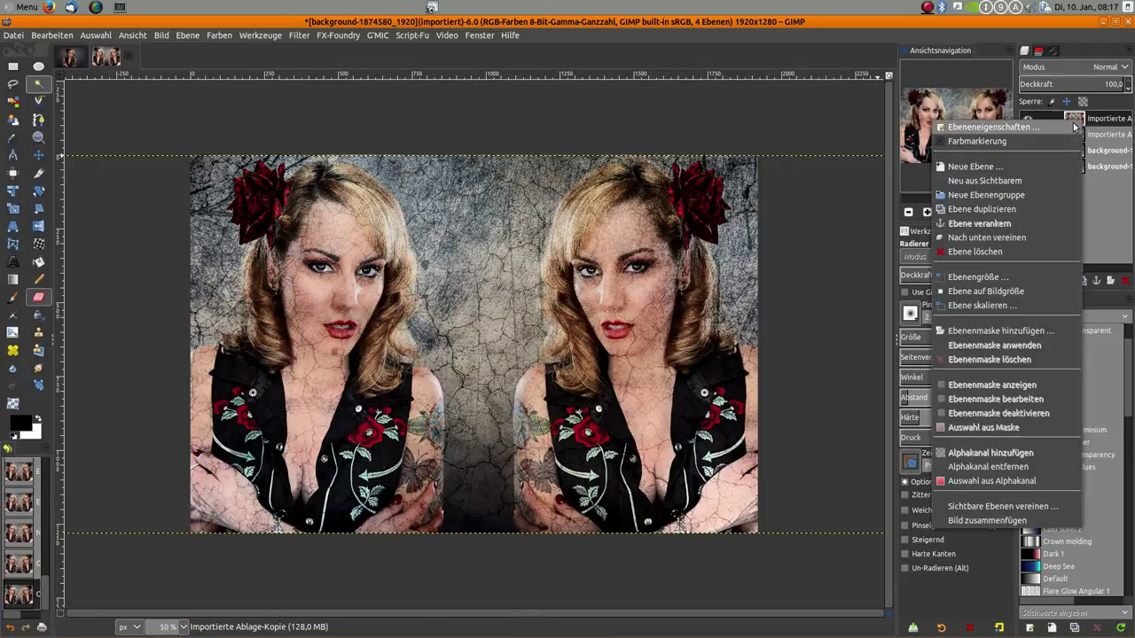
pyautogui.click(992, 297)
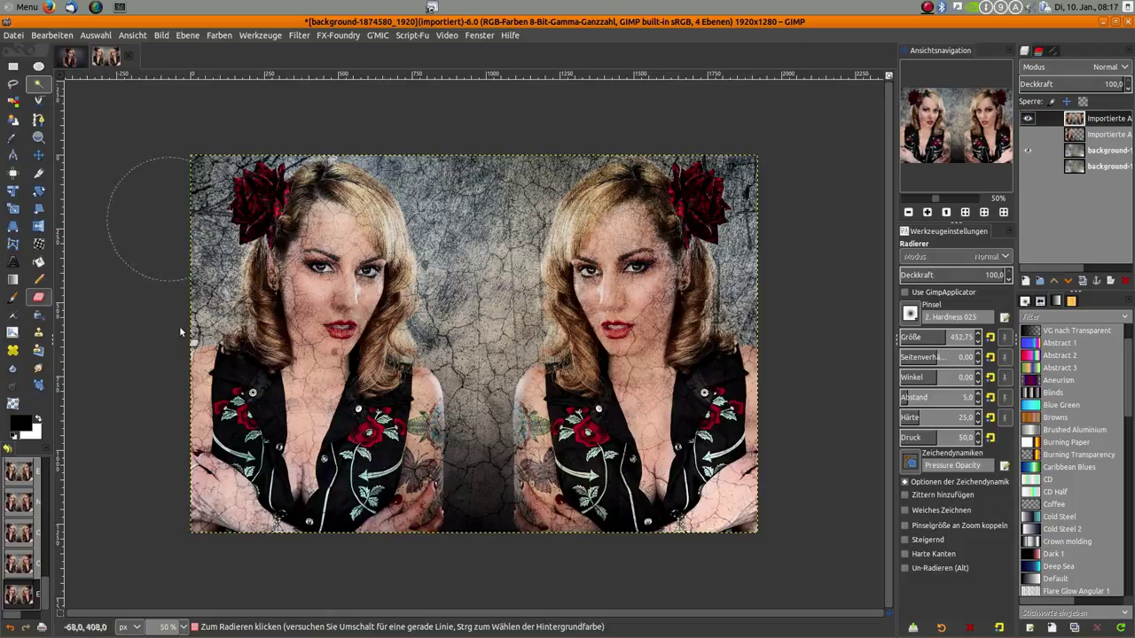
# Apply G'MIC Artistic > Pen drawing with amplitude 20 to the merged portrait layer.
pyautogui.click(380, 37)
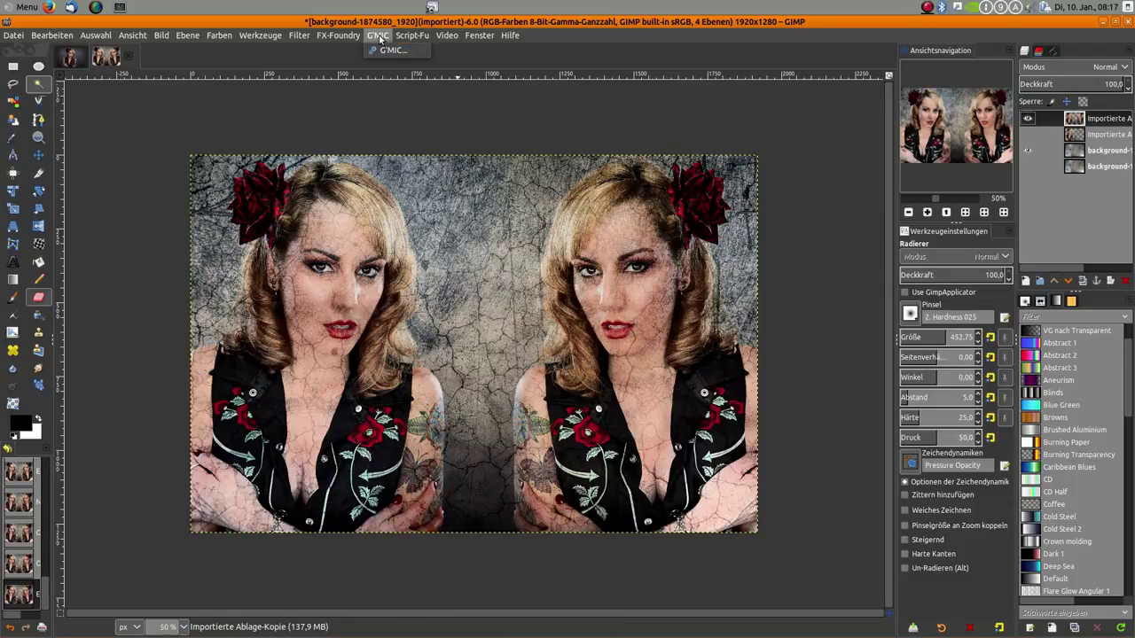
pyautogui.click(388, 50)
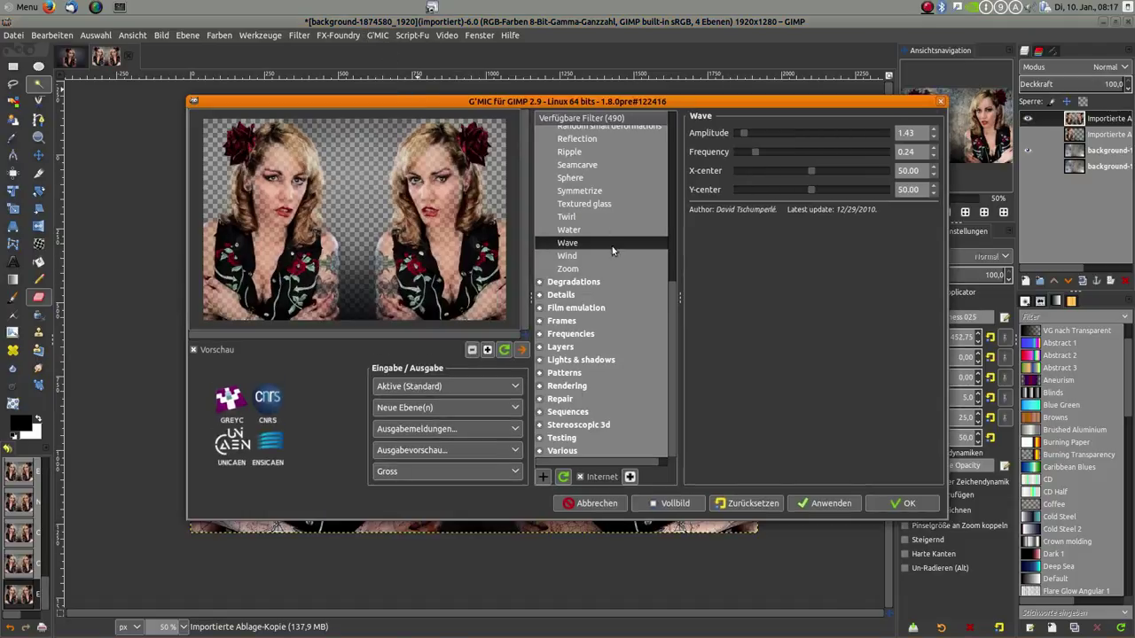
pyautogui.scroll(3, 603, 254)
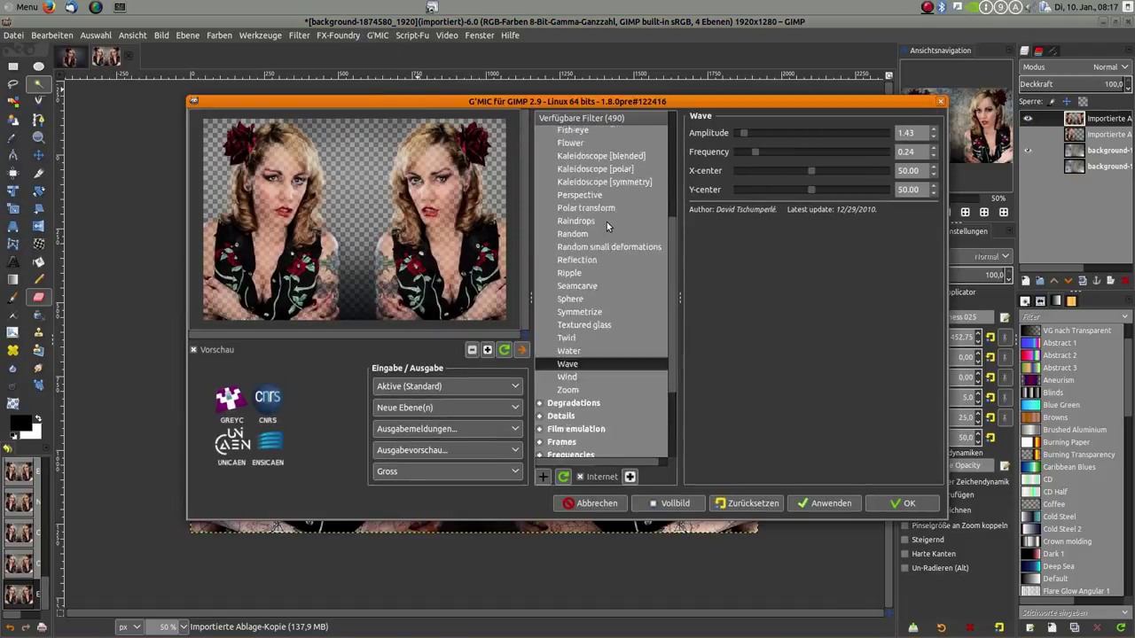
pyautogui.scroll(5, 607, 226)
pyautogui.click(538, 236)
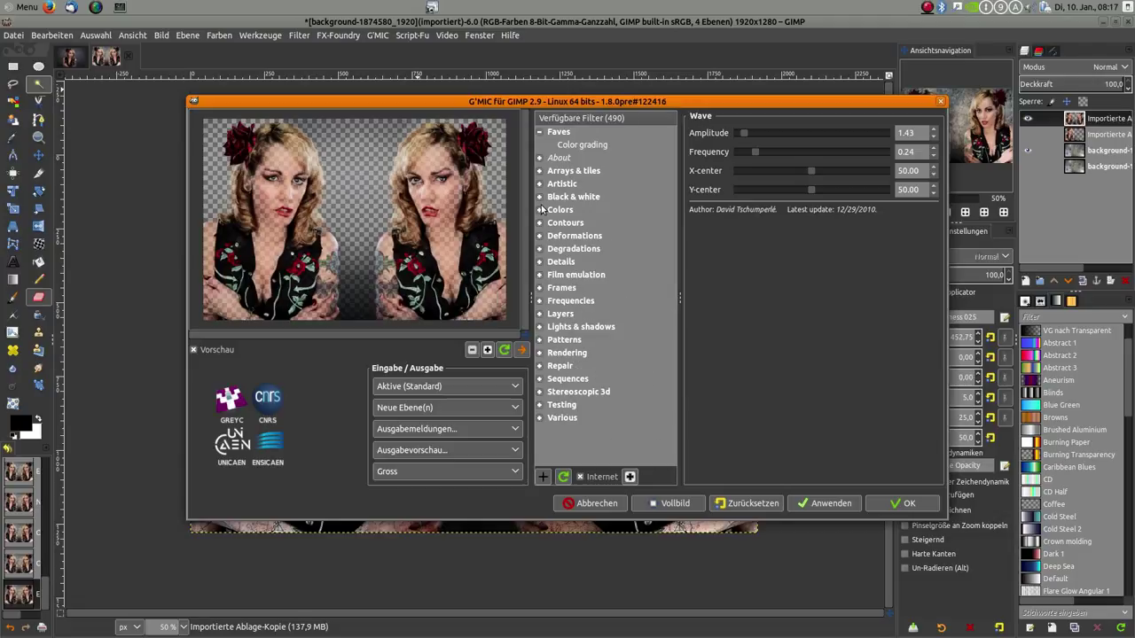
pyautogui.click(539, 184)
pyautogui.scroll(-3, 623, 308)
pyautogui.scroll(-2, 624, 308)
pyautogui.scroll(-2, 623, 308)
pyautogui.scroll(-2, 625, 320)
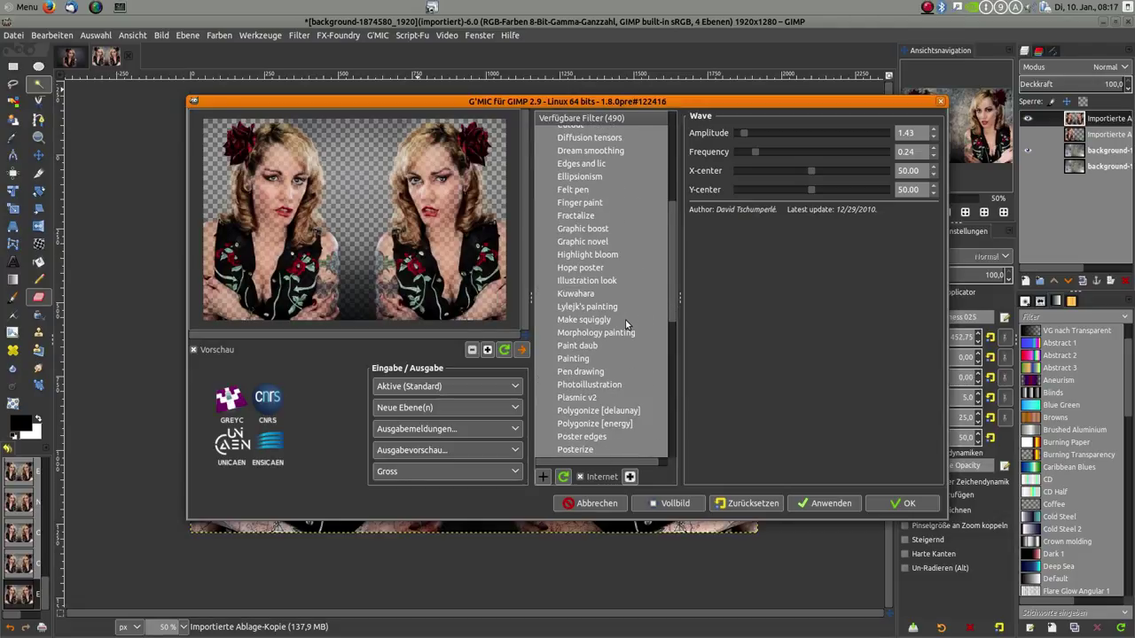
pyautogui.click(587, 375)
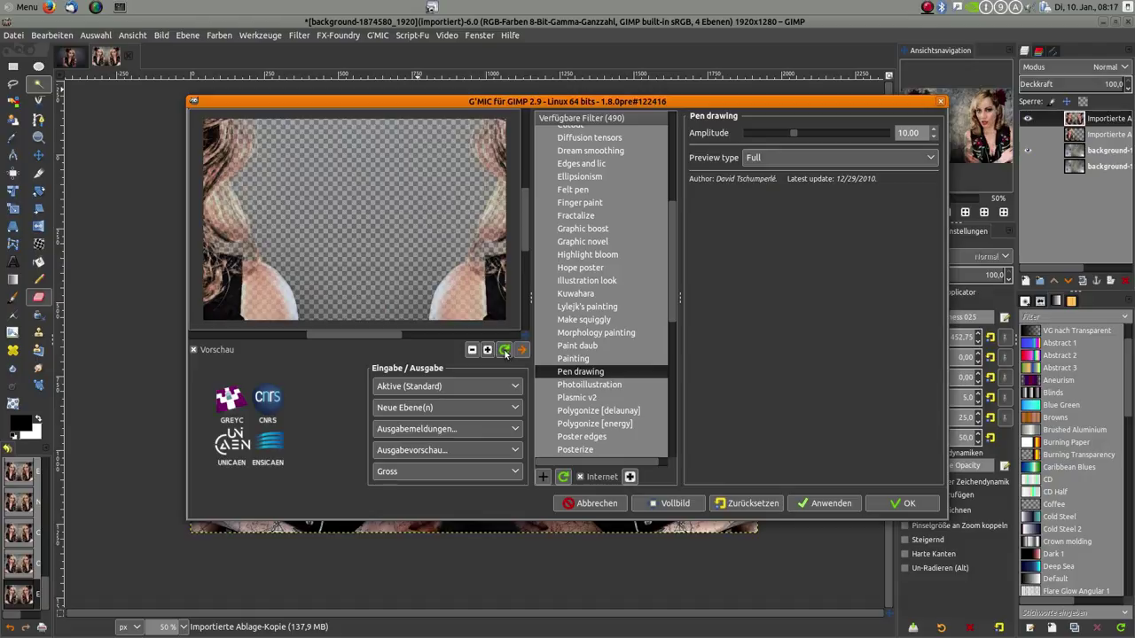
pyautogui.moveTo(523, 341); pyautogui.dragTo(530, 331)
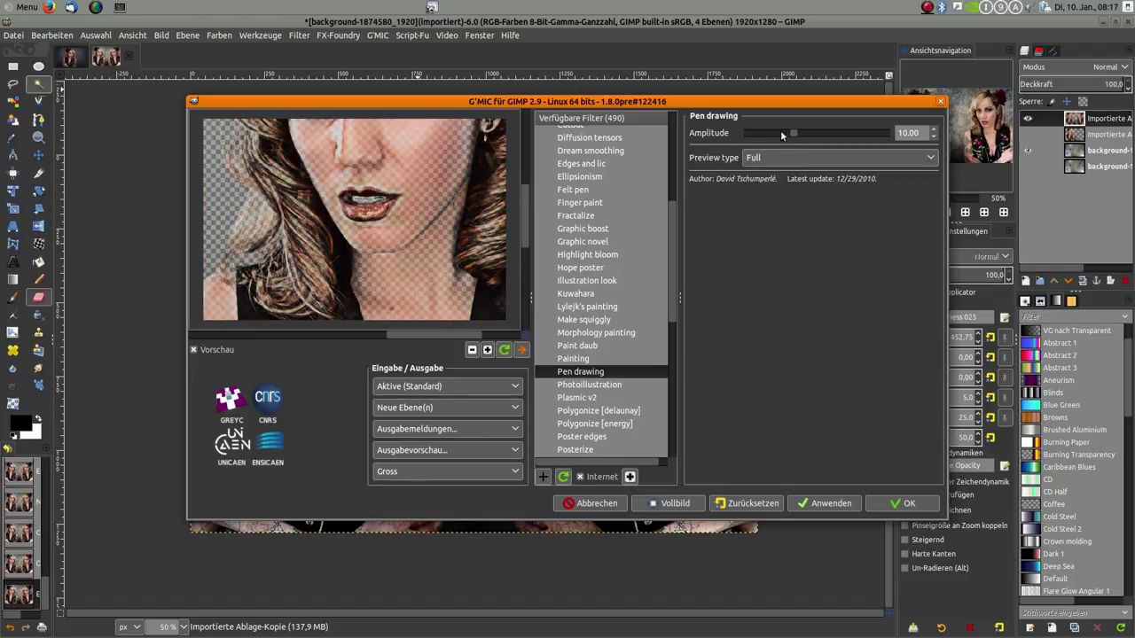
pyautogui.moveTo(794, 131); pyautogui.dragTo(829, 135)
pyautogui.click(906, 505)
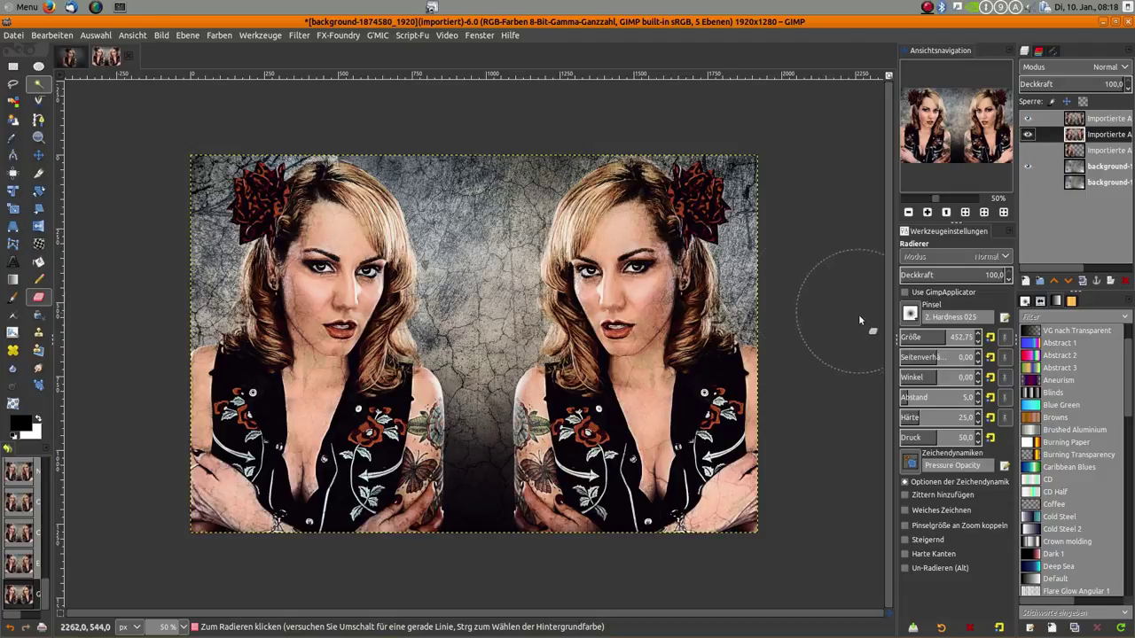
# Toggle the top two layers' visibility to compare the pen drawing, then select the top copy layer.
pyautogui.click(1029, 134)
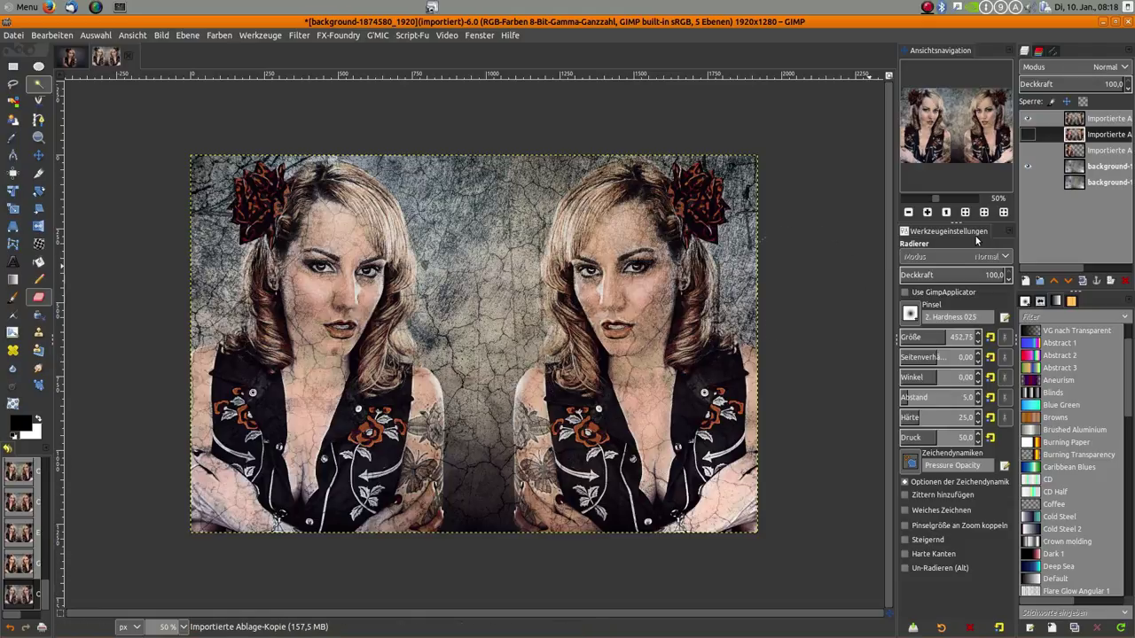
pyautogui.click(1028, 134)
pyautogui.click(1027, 118)
pyautogui.click(1028, 118)
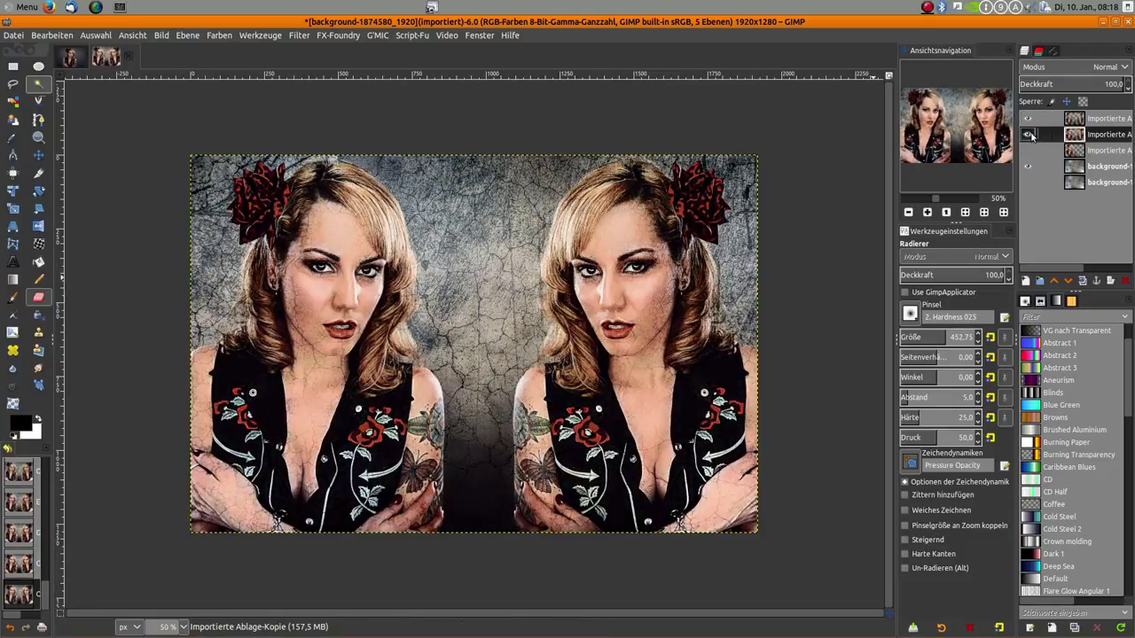
pyautogui.click(1028, 134)
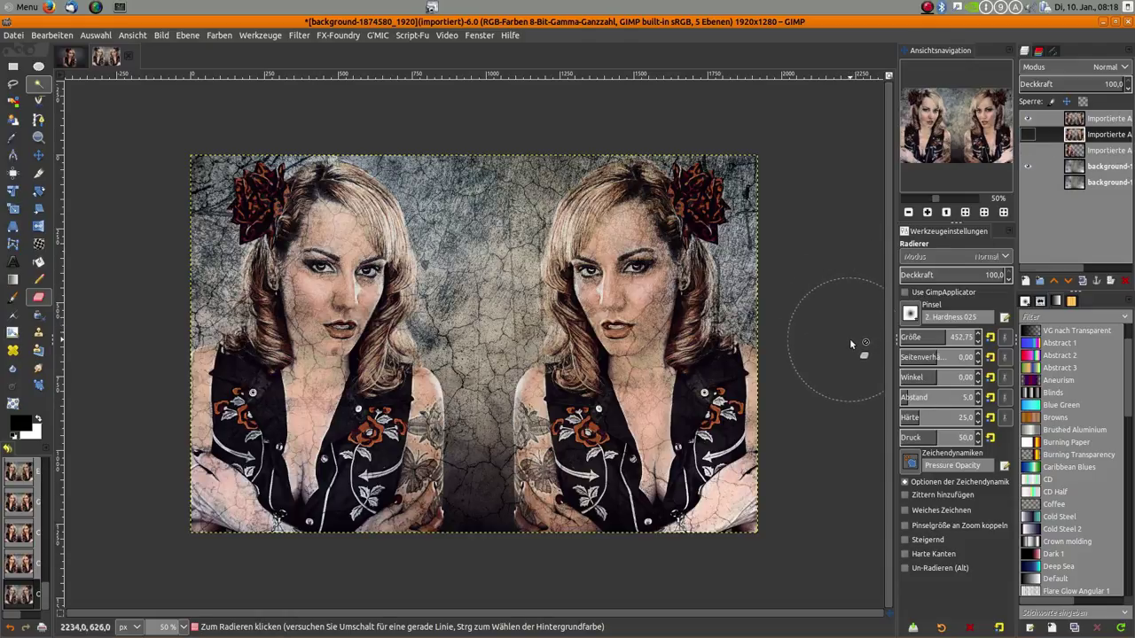
pyautogui.click(1085, 120)
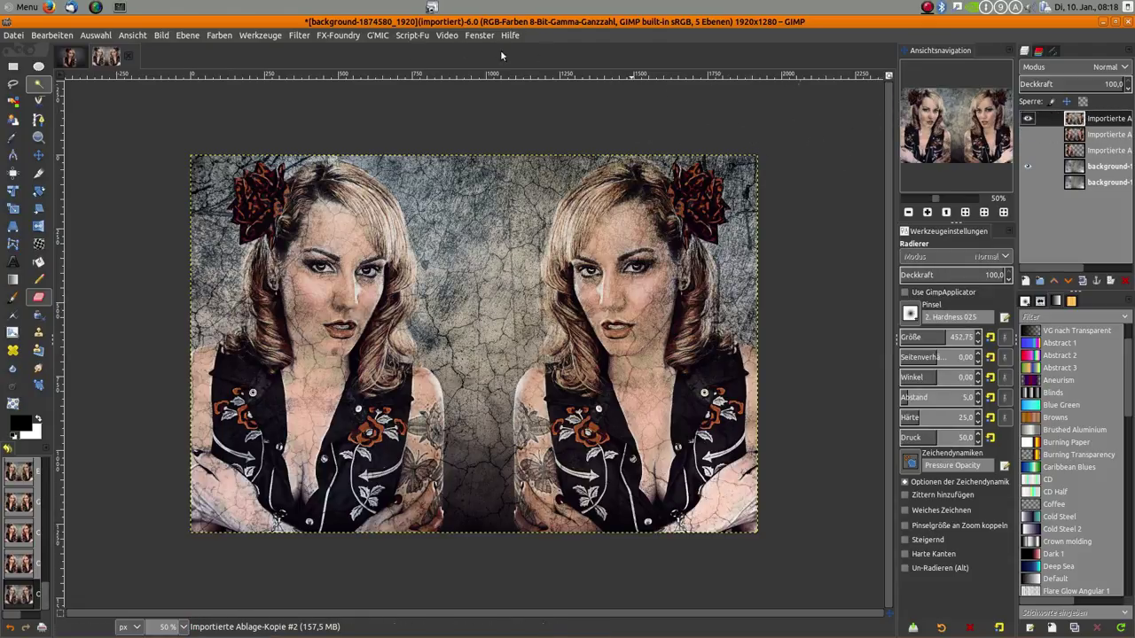
pyautogui.click(299, 36)
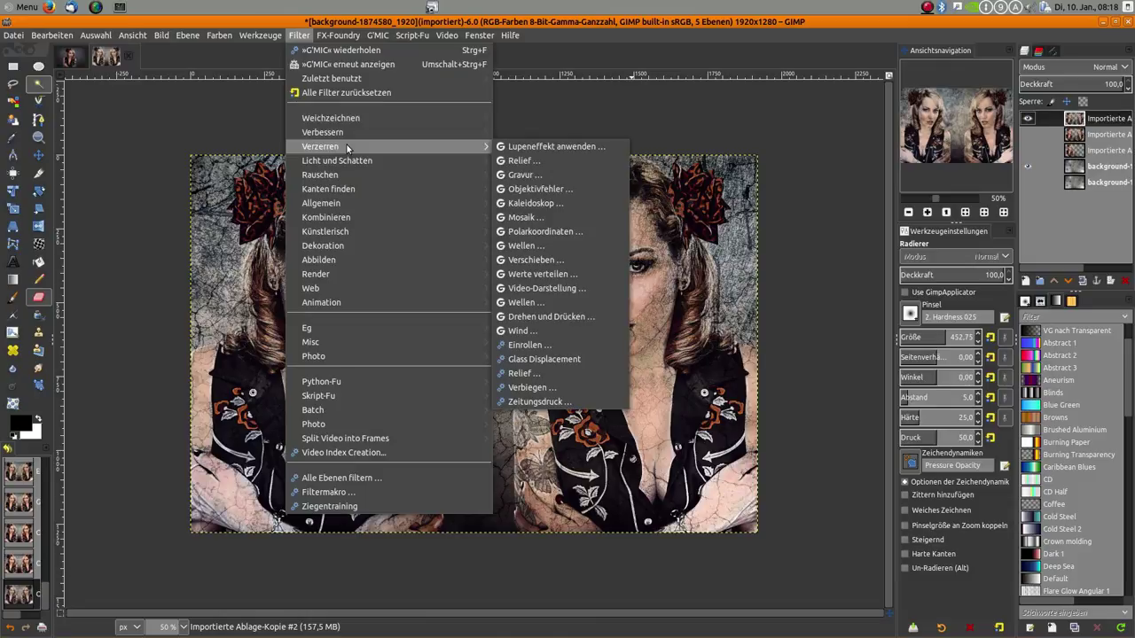
# Apply Oilify to the top mirrored-portrait layer from default settings with Mask Radius 12.
pyautogui.moveTo(325, 231)
pyautogui.click(570, 291)
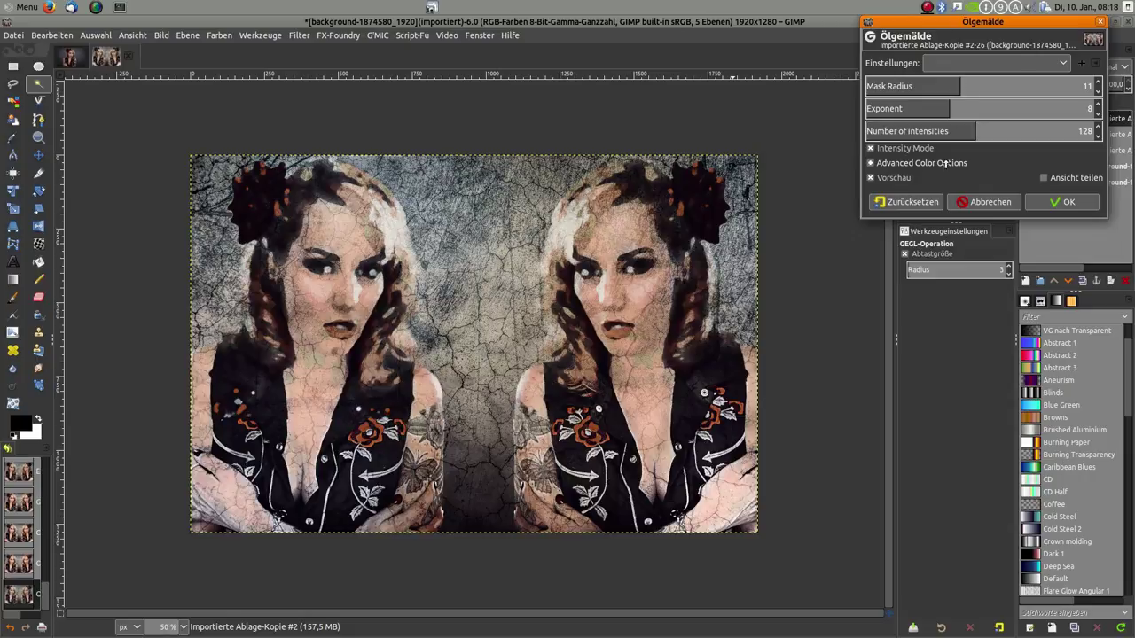
pyautogui.click(914, 202)
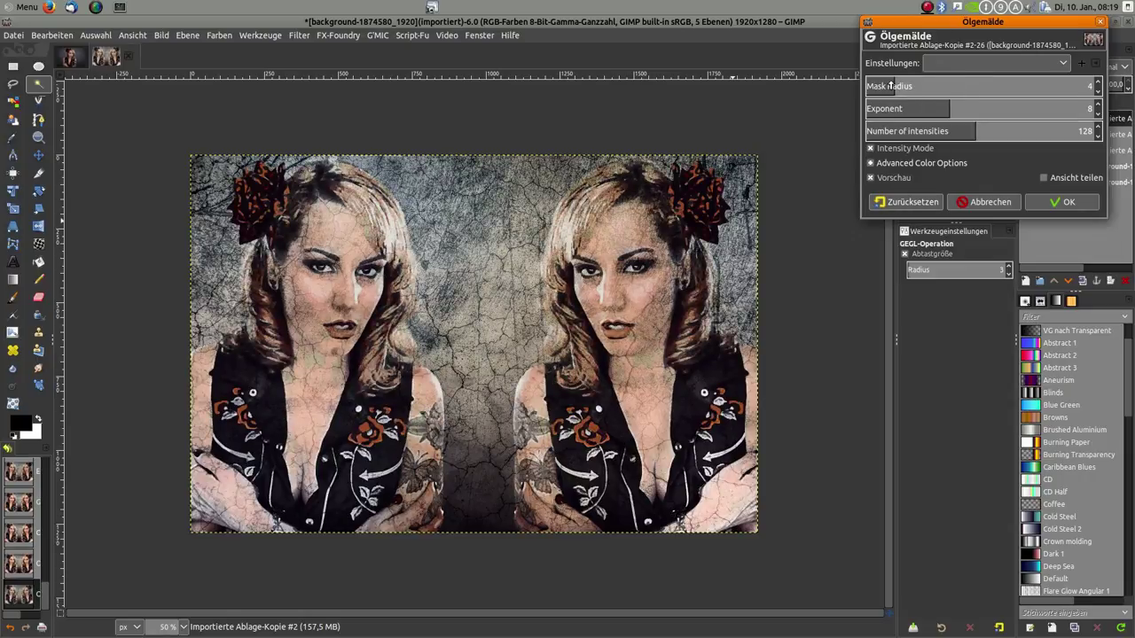
pyautogui.moveTo(890, 86); pyautogui.dragTo(984, 86)
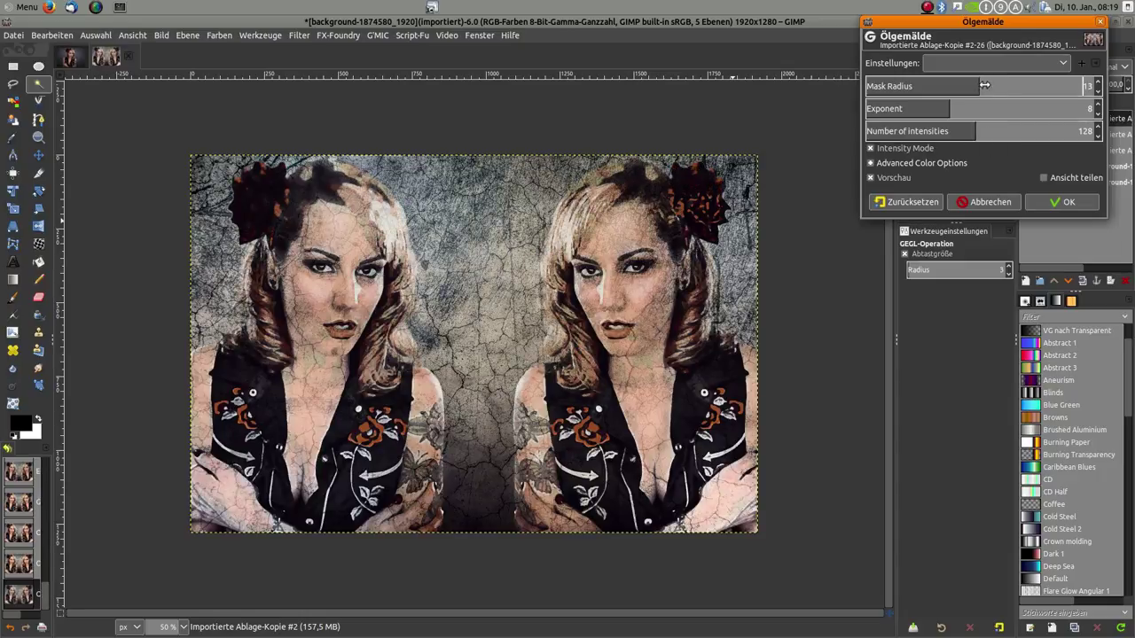
pyautogui.moveTo(979, 86); pyautogui.dragTo(969, 86)
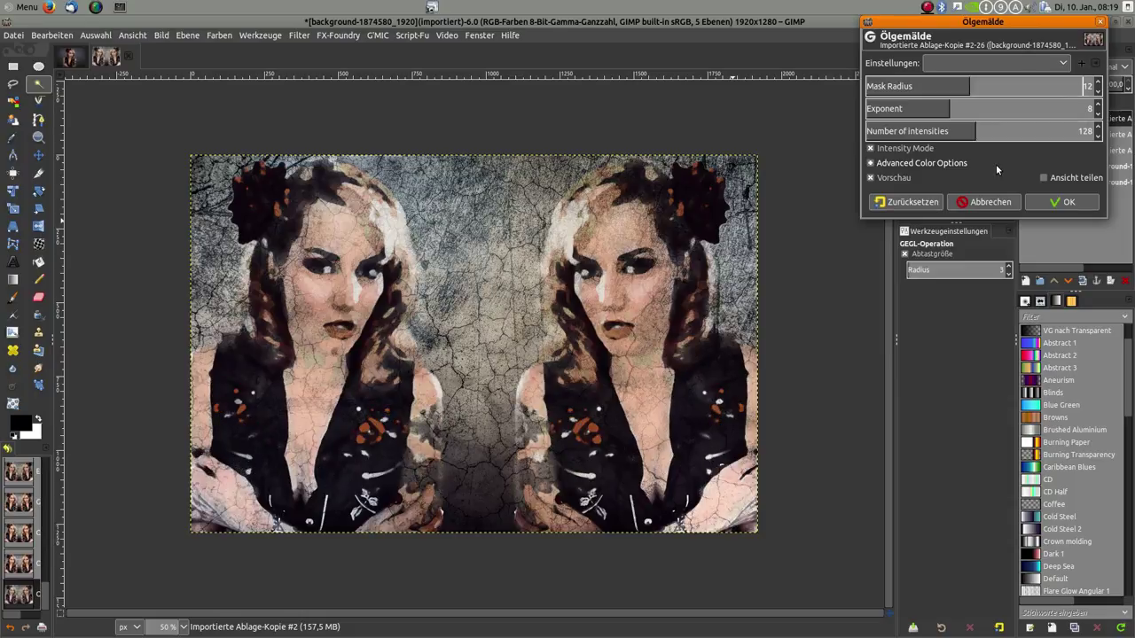
pyautogui.click(1068, 203)
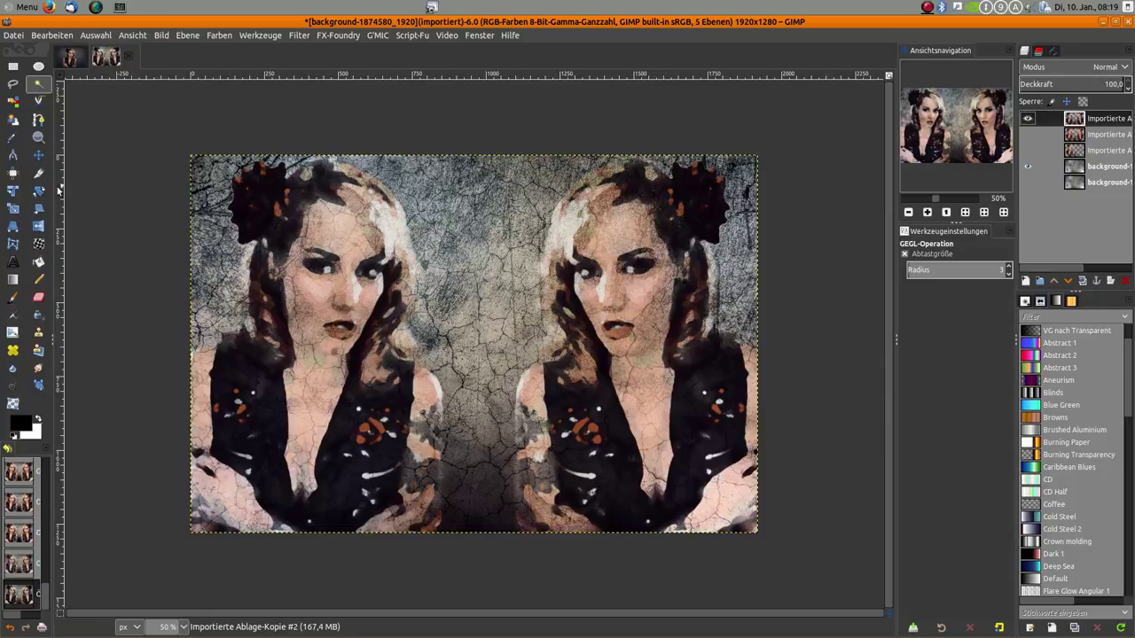
# Scale the oil-painted layer proportionally up to 2856 × 1904 px.
pyautogui.click(15, 211)
pyautogui.press('-')
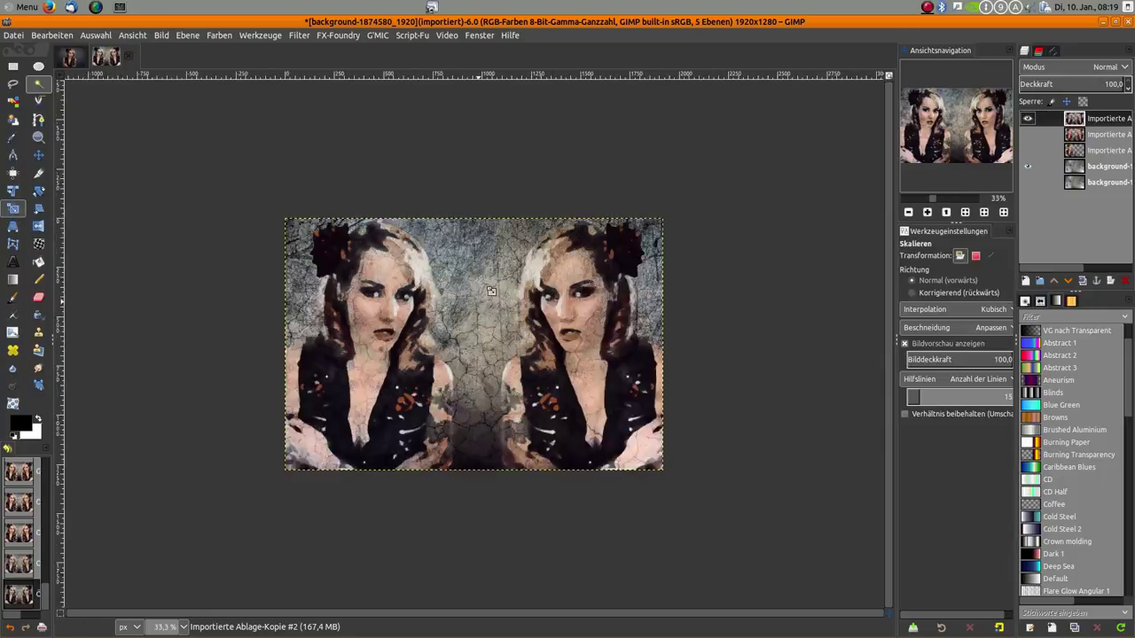
pyautogui.click(377, 282)
pyautogui.moveTo(373, 281)
pyautogui.mouseDown()
pyautogui.moveTo(570, 409)
pyautogui.moveTo(768, 364)
pyautogui.mouseUp()
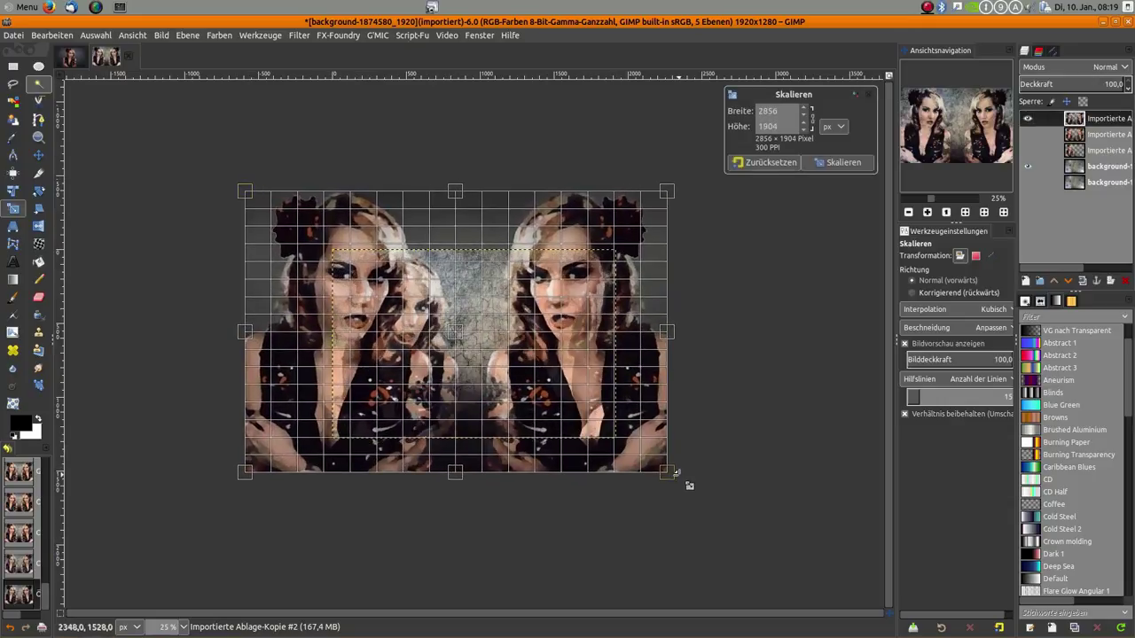
pyautogui.click(846, 162)
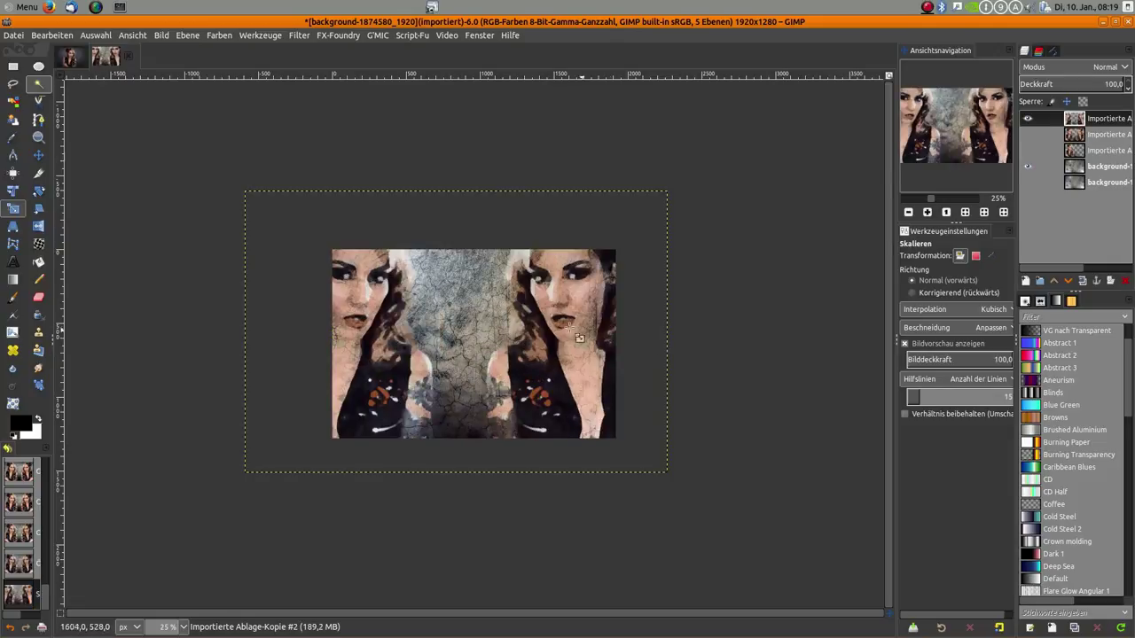
# Shift the enlarged layer down and right over the image, undoing one stray move.
pyautogui.click(38, 154)
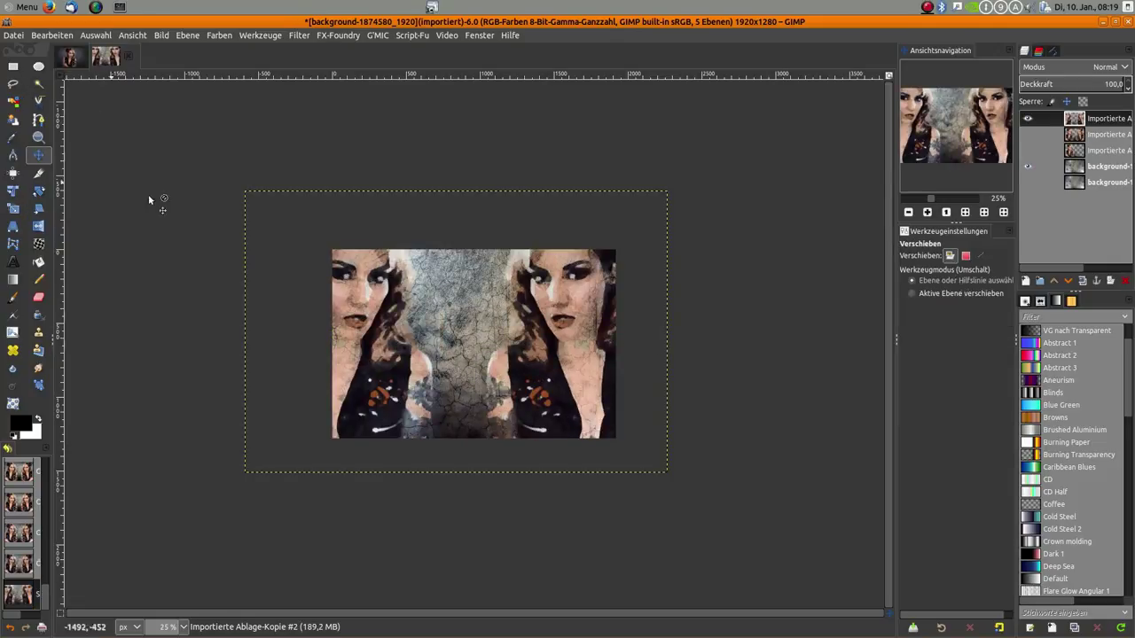
pyautogui.moveTo(499, 333); pyautogui.dragTo(512, 346)
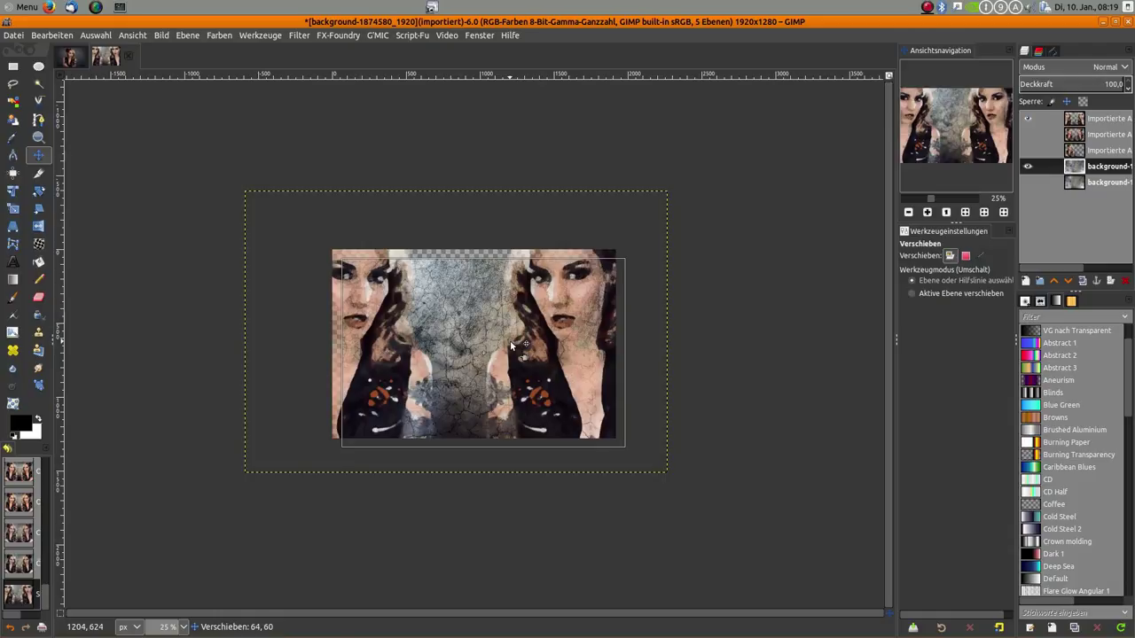
pyautogui.hotkey('ctrl', 'z')
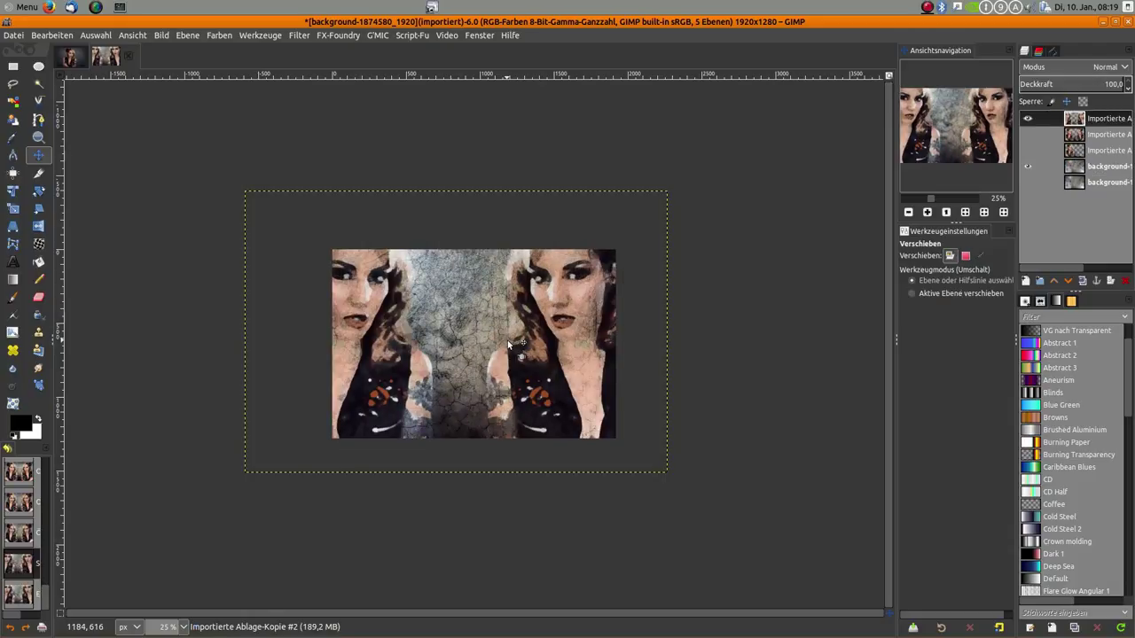
pyautogui.moveTo(649, 349); pyautogui.dragTo(658, 393)
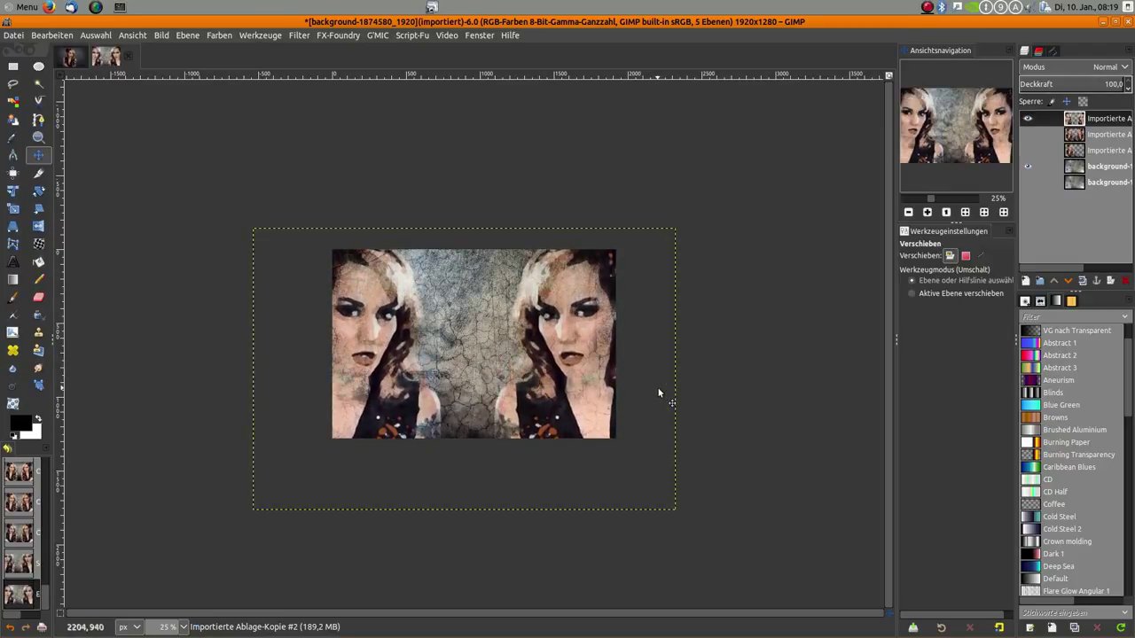
# Trim the enlarged layer's boundary to the 1920×1280 image size with Layer to Image Size.
pyautogui.rightClick(1097, 123)
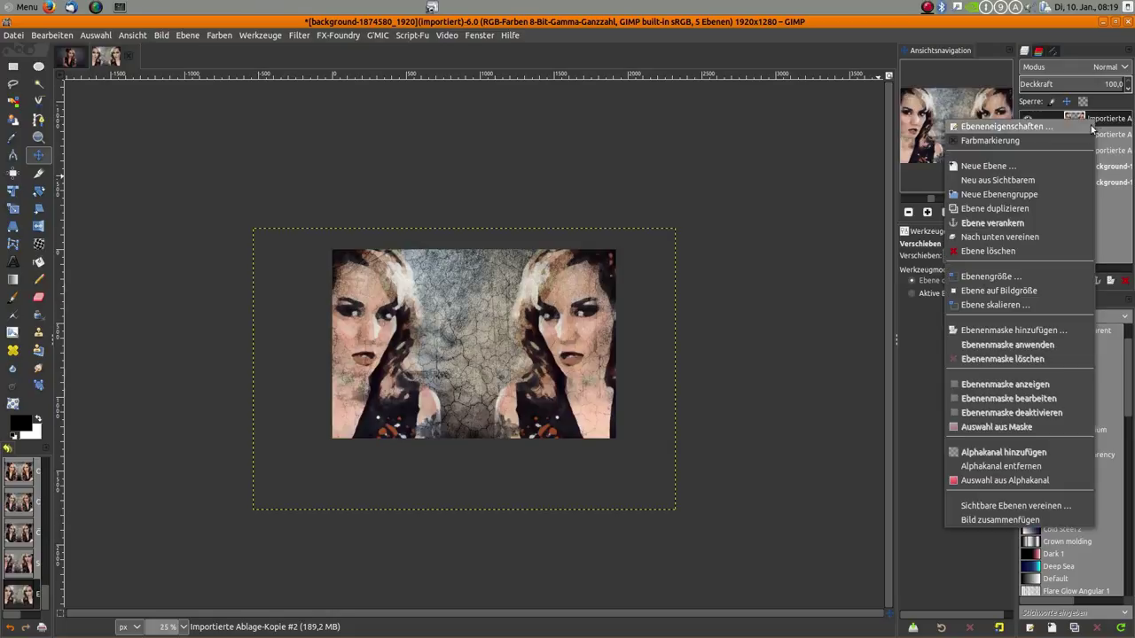
pyautogui.click(1024, 292)
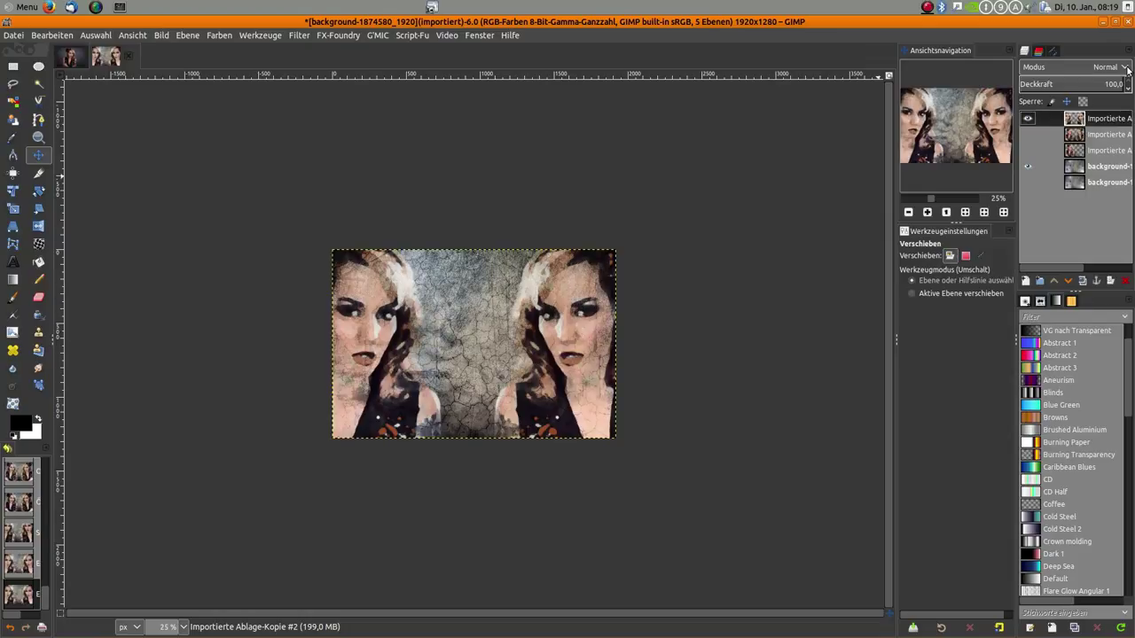
pyautogui.click(1125, 67)
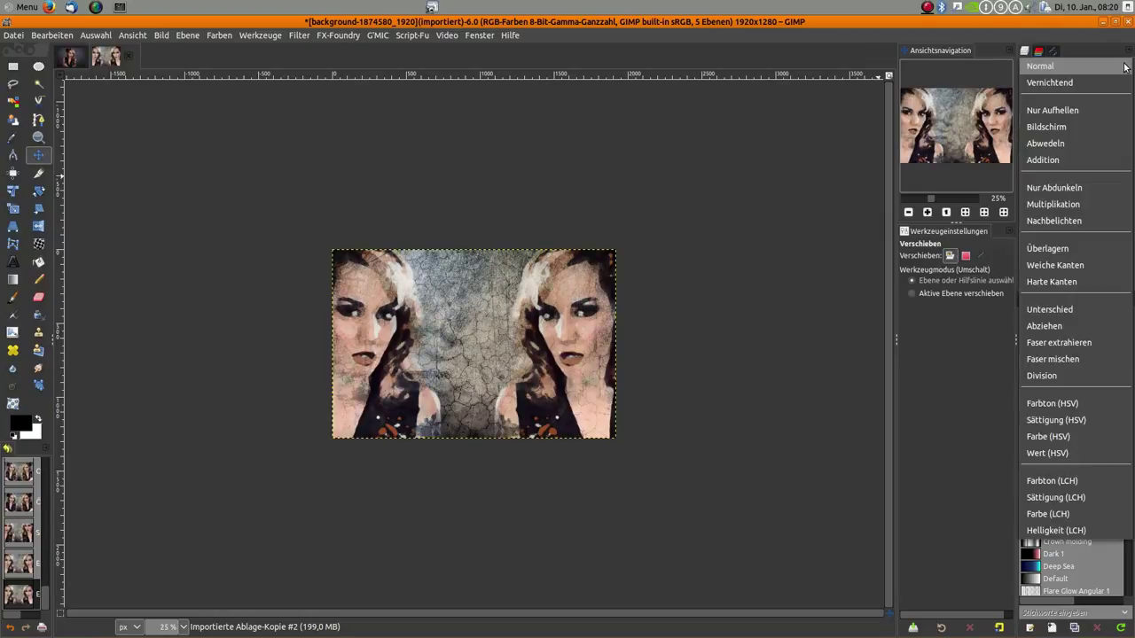
# Set the layer mode to Multiplikation and zoom the view from 25% to 50%.
pyautogui.click(1088, 206)
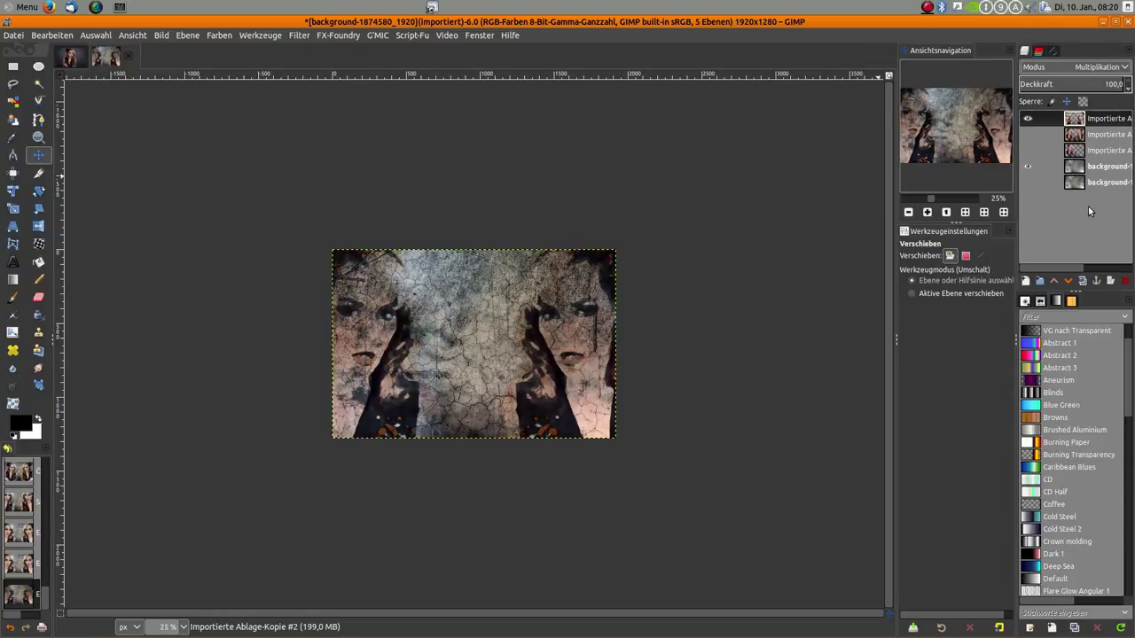
pyautogui.press('+')
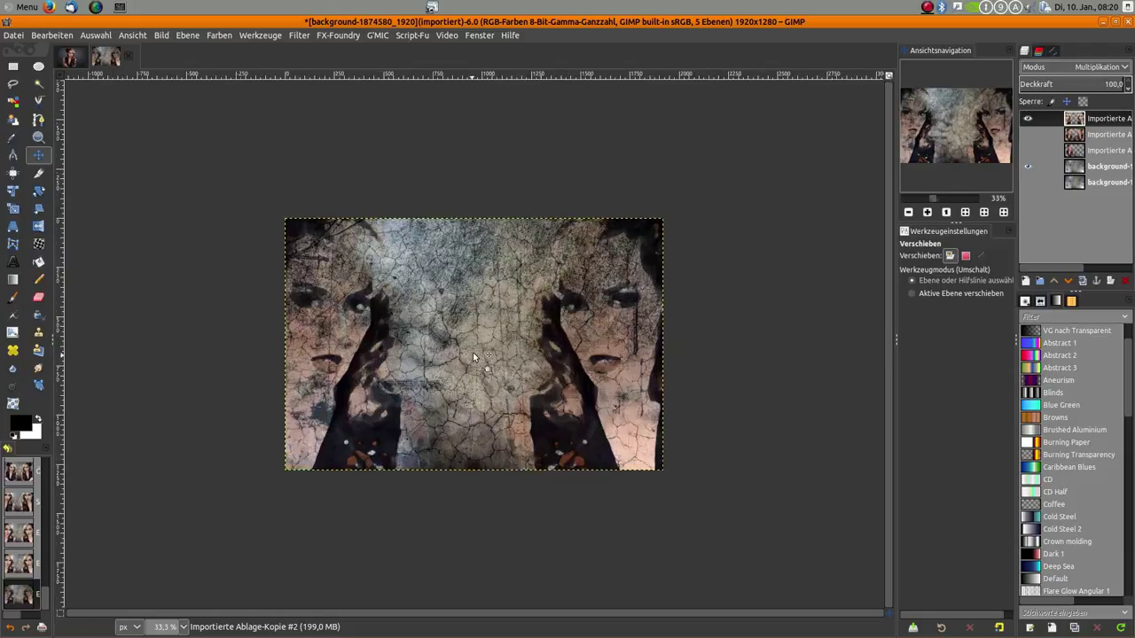
pyautogui.press('+')
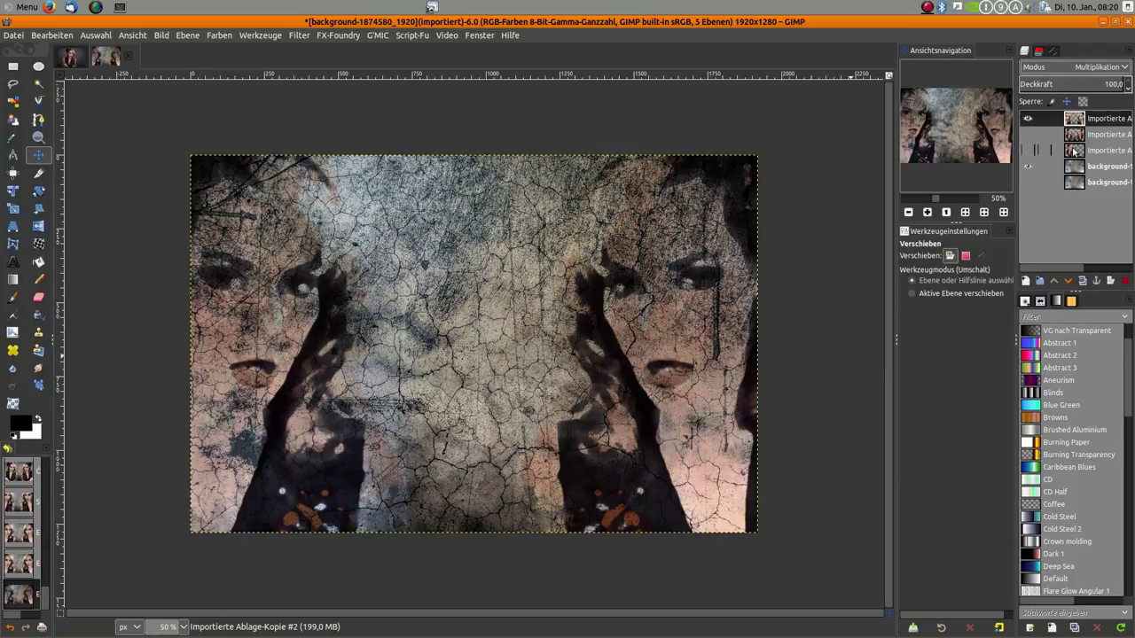
# Show the 'Importierte Ablage-Kopie #1' portrait, raise it to the top and centre it between the faces.
pyautogui.click(1028, 150)
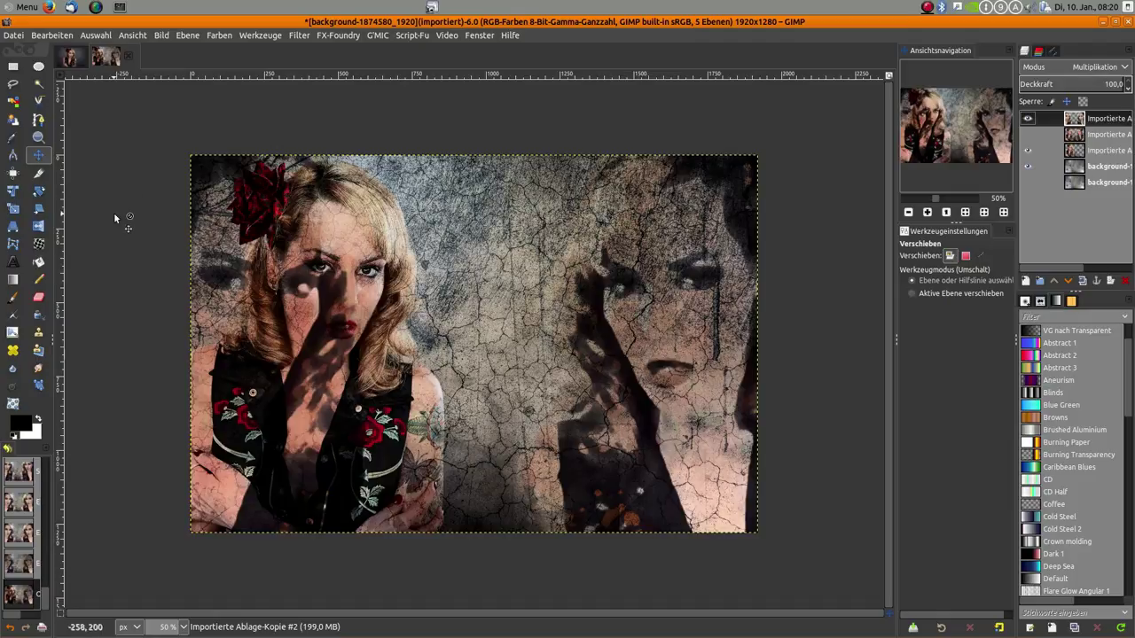
pyautogui.moveTo(345, 298); pyautogui.dragTo(365, 292)
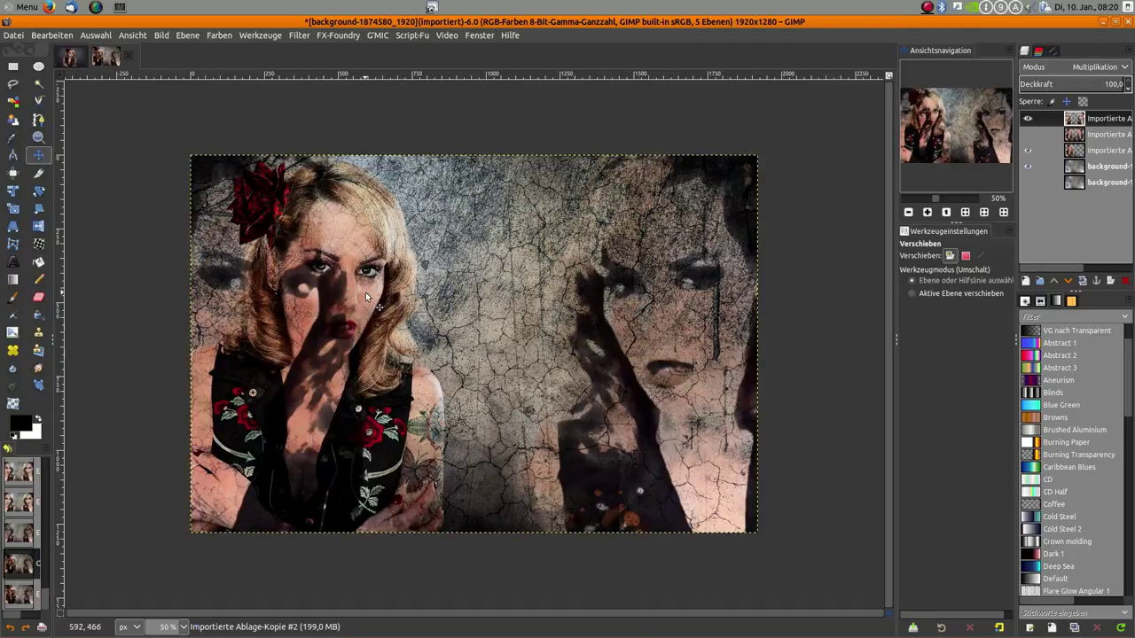
pyautogui.moveTo(1075, 150); pyautogui.dragTo(1076, 118)
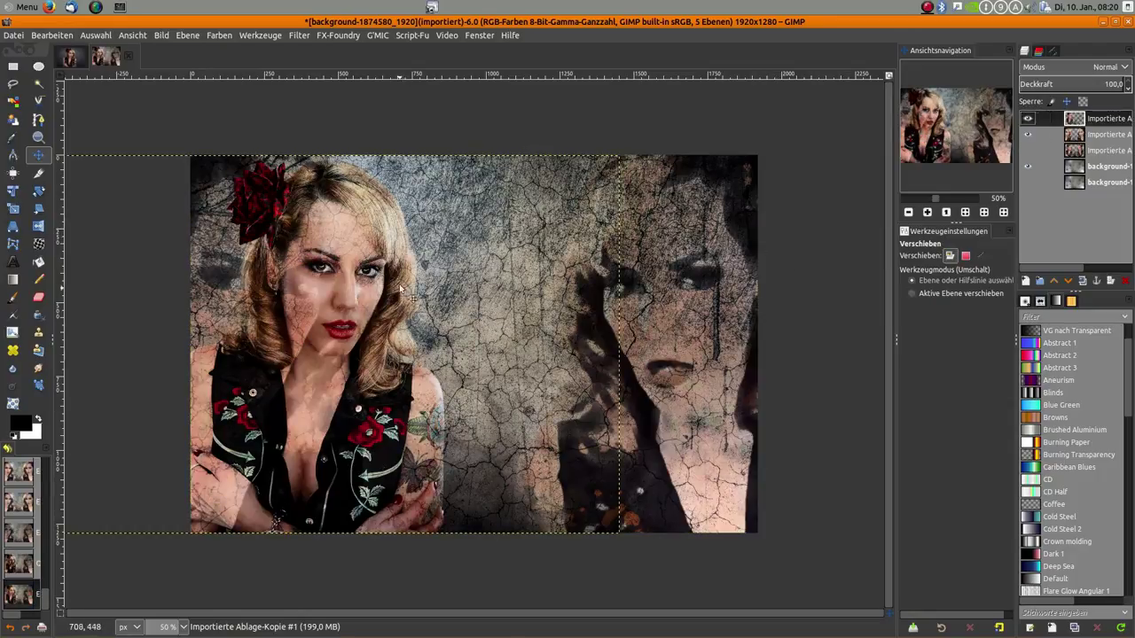
pyautogui.moveTo(367, 259); pyautogui.dragTo(513, 257)
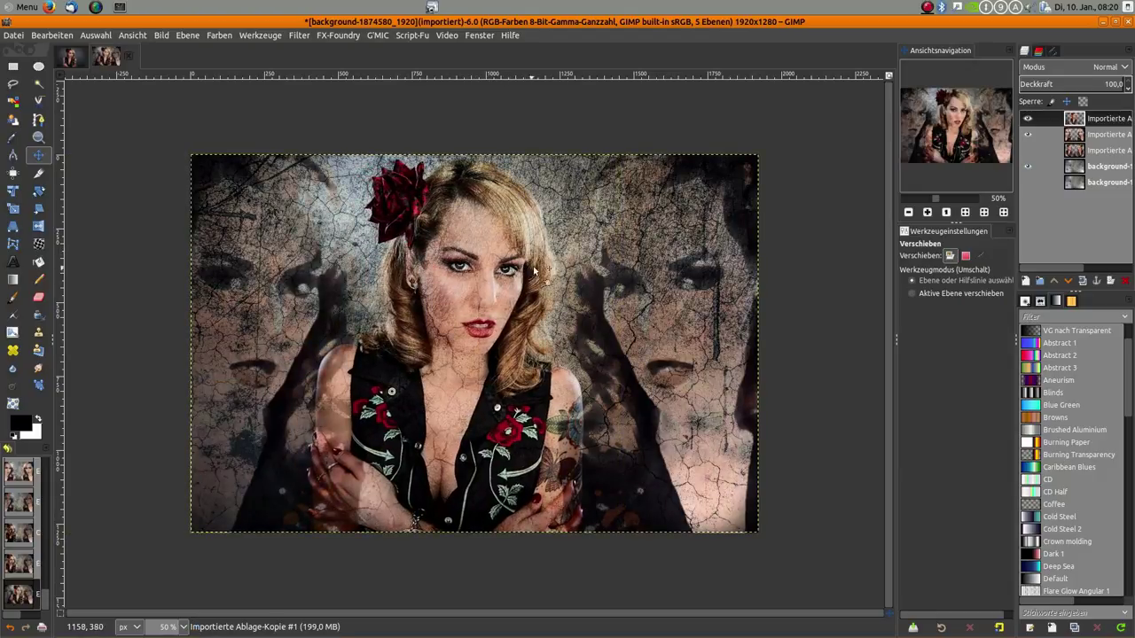
pyautogui.moveTo(477, 305); pyautogui.dragTo(477, 300)
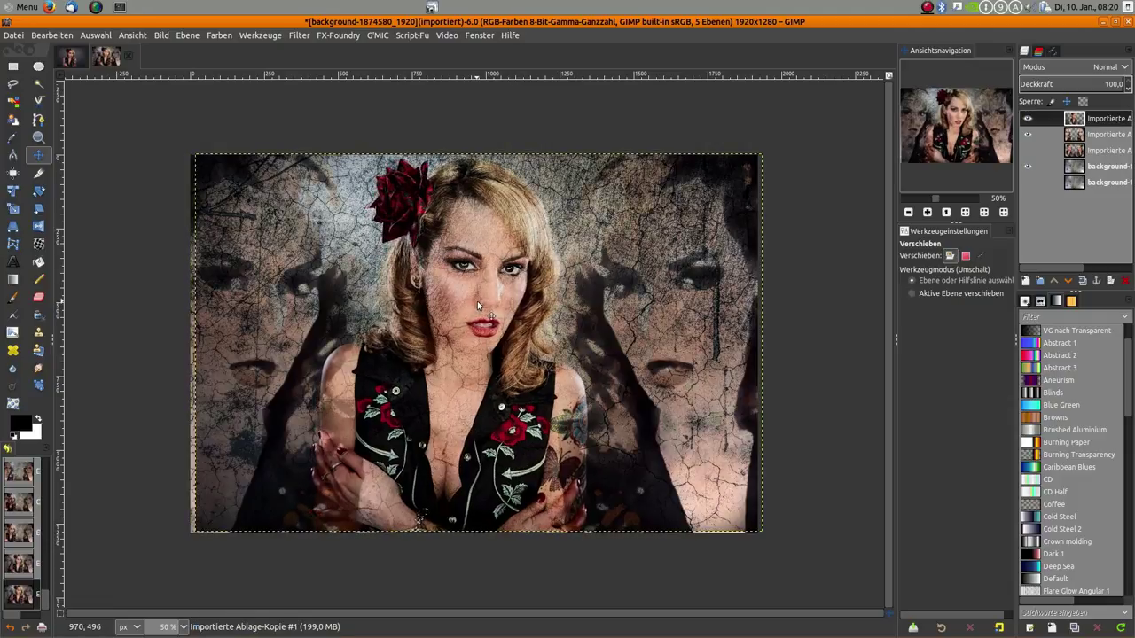
pyautogui.click(298, 36)
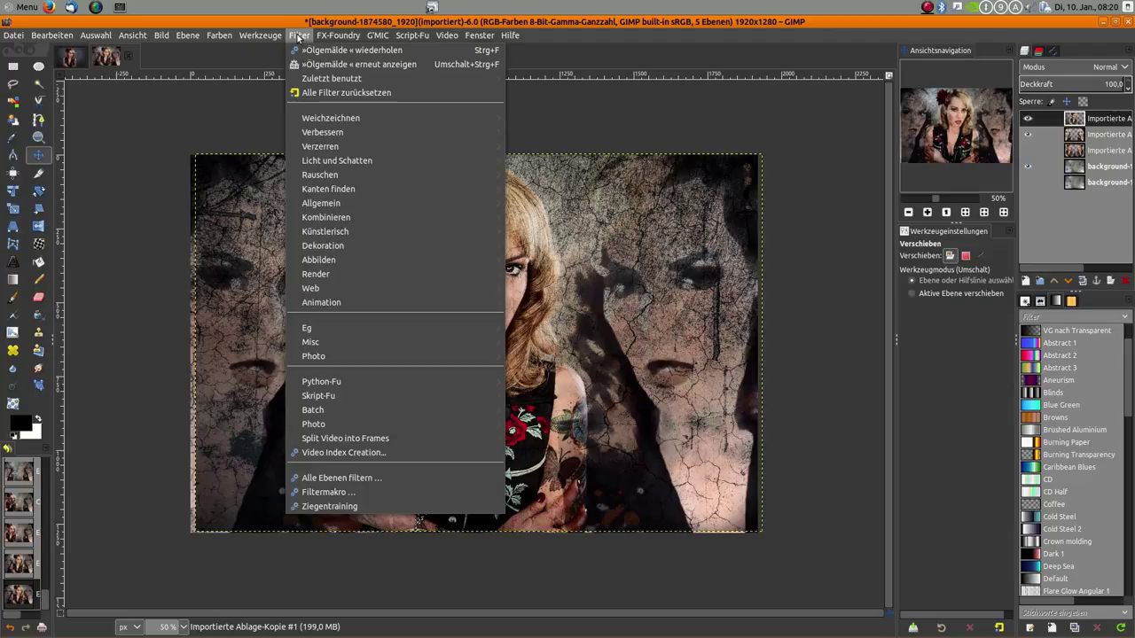
pyautogui.moveTo(378, 35)
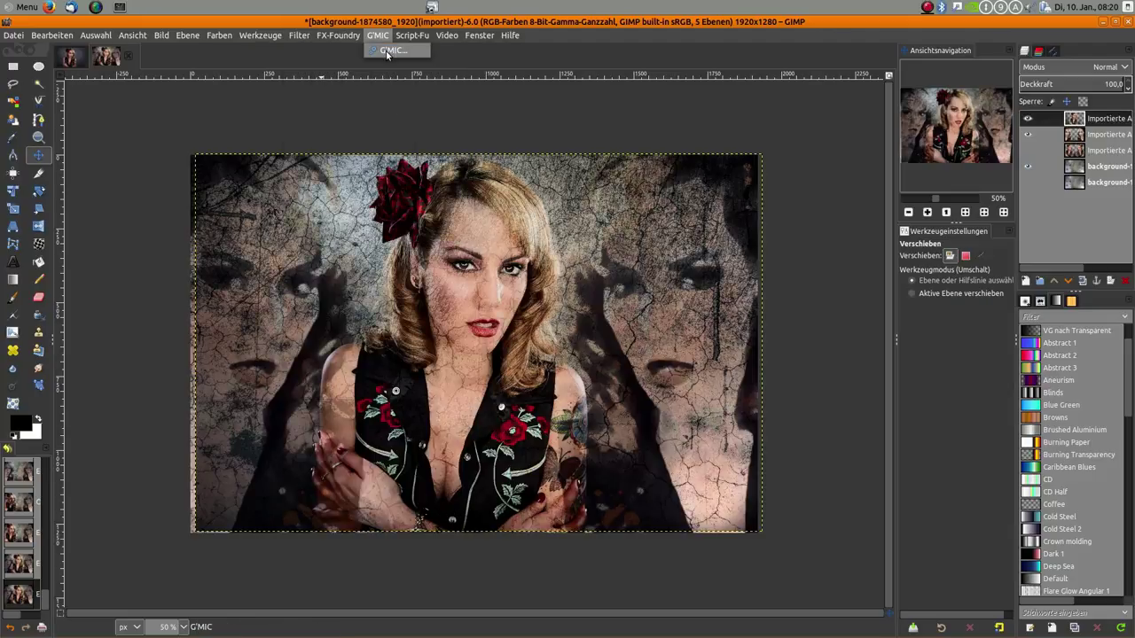
# Select the Deformations > Wave filter in the G'MIC collection.
pyautogui.click(388, 51)
pyautogui.scroll(-3, 612, 325)
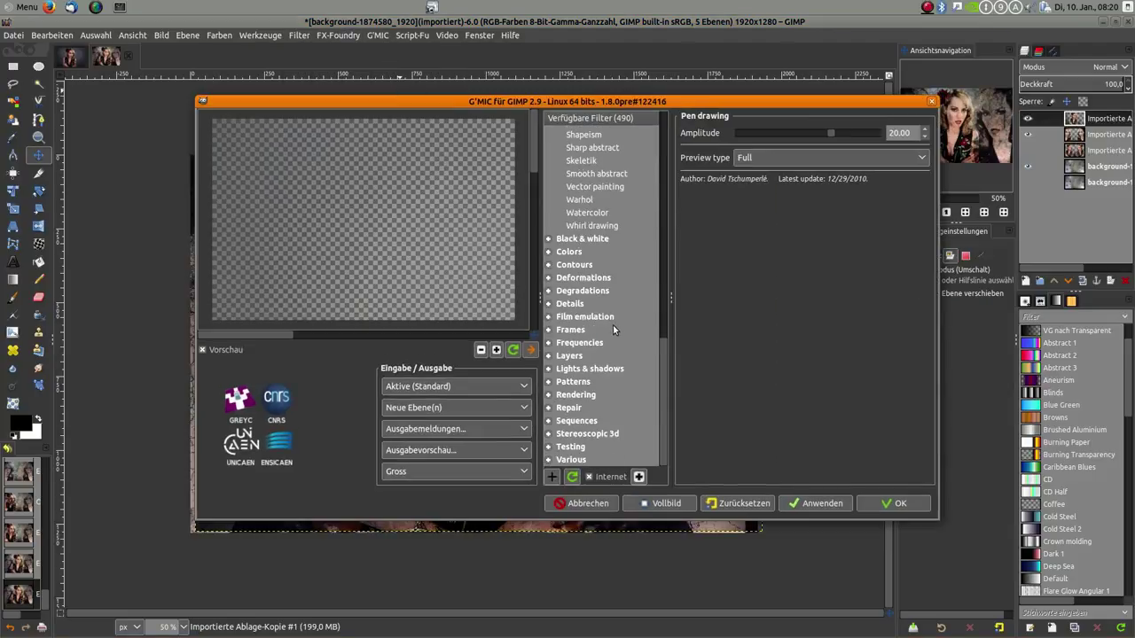
pyautogui.click(550, 280)
pyautogui.scroll(-5, 603, 328)
pyautogui.scroll(-3, 603, 329)
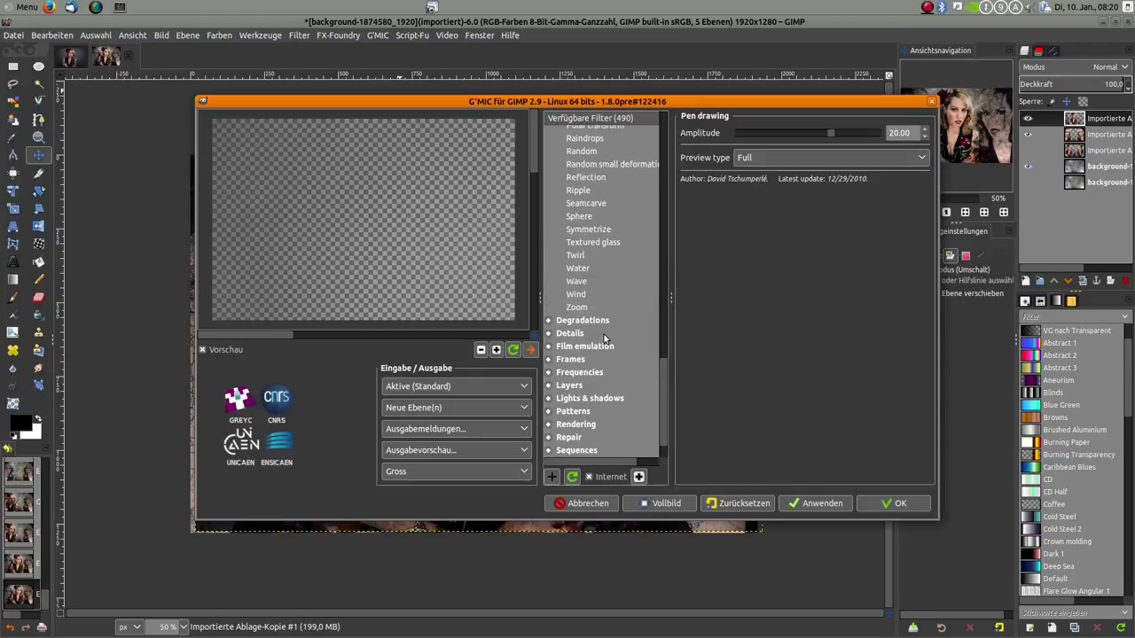
pyautogui.click(576, 282)
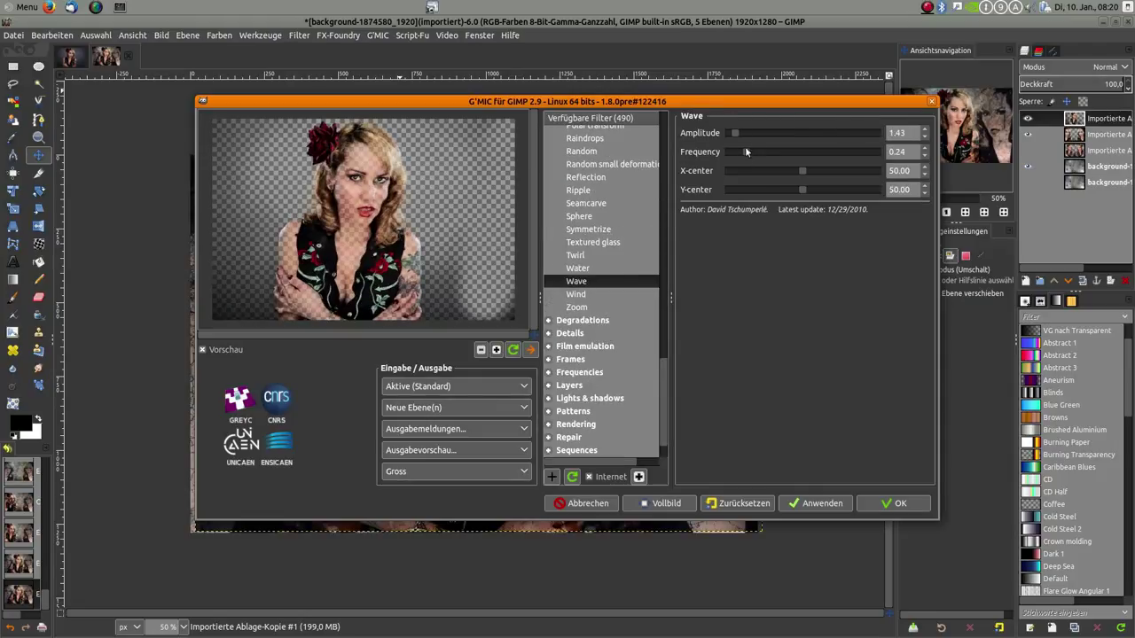
# Reset the Wave settings and trial lower amplitudes and a different frequency.
pyautogui.click(752, 503)
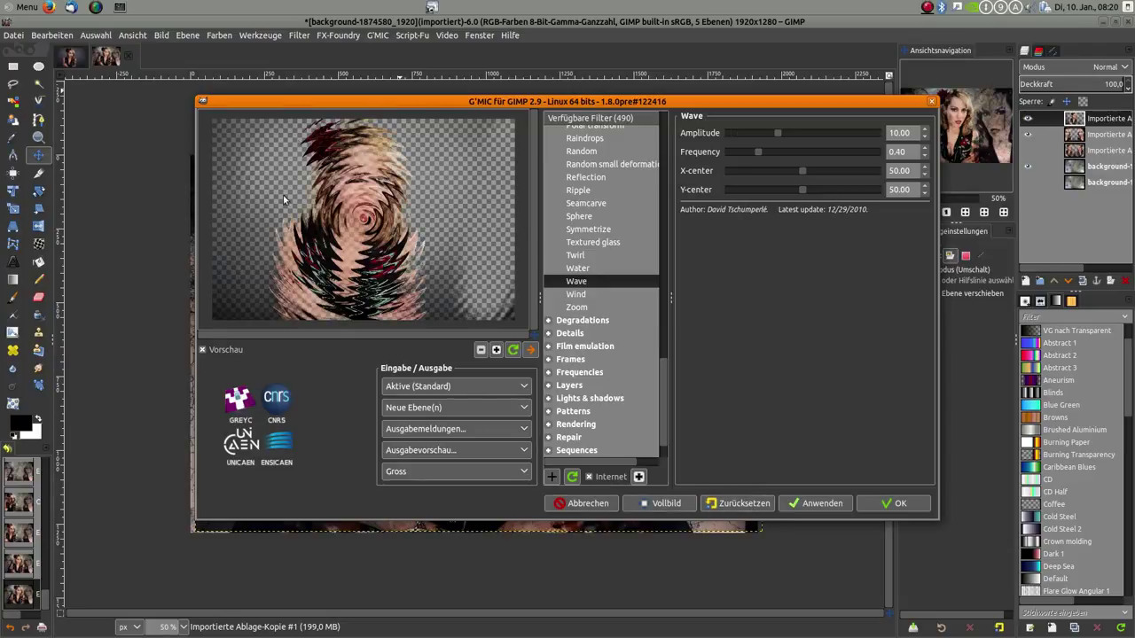
pyautogui.moveTo(778, 133); pyautogui.dragTo(752, 134)
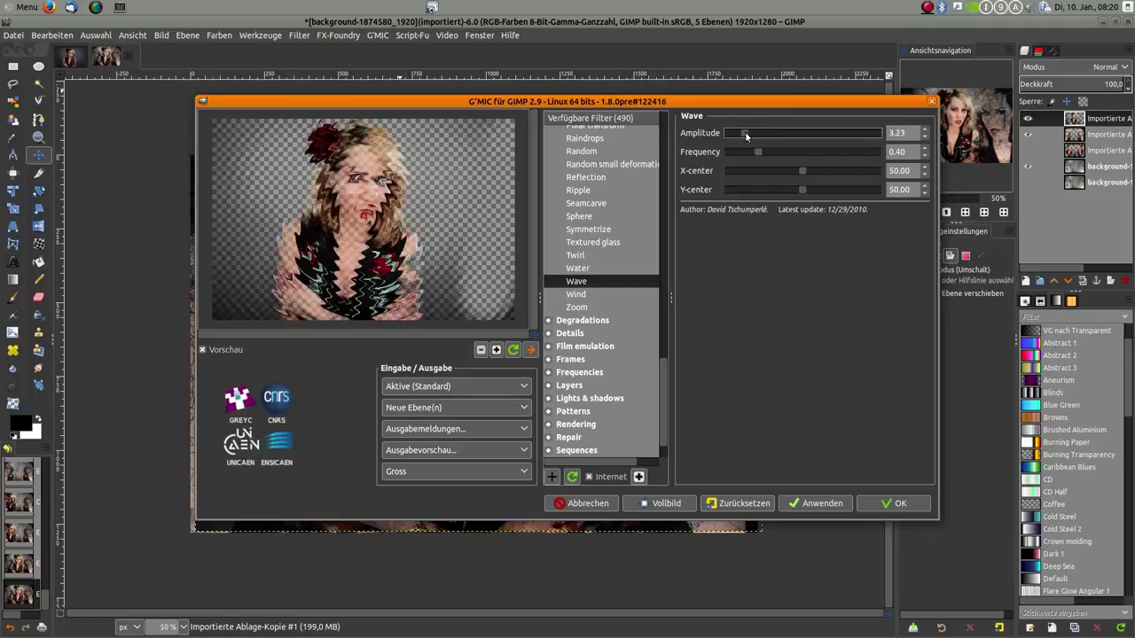
pyautogui.moveTo(751, 135); pyautogui.dragTo(733, 134)
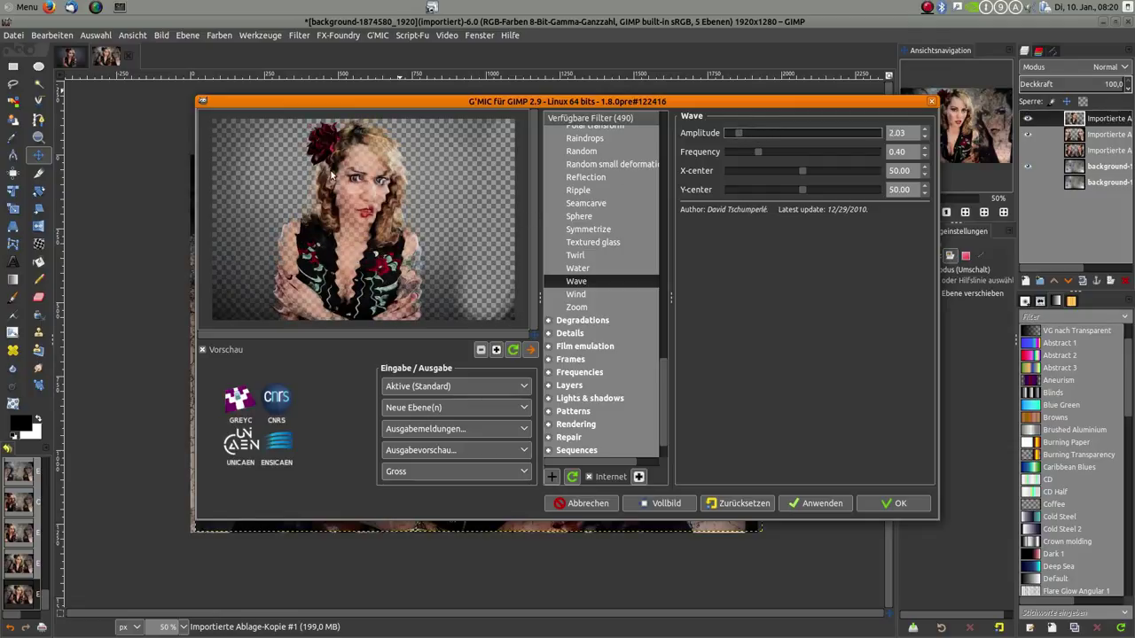
pyautogui.moveTo(739, 133); pyautogui.dragTo(733, 133)
pyautogui.moveTo(732, 137); pyautogui.dragTo(730, 138)
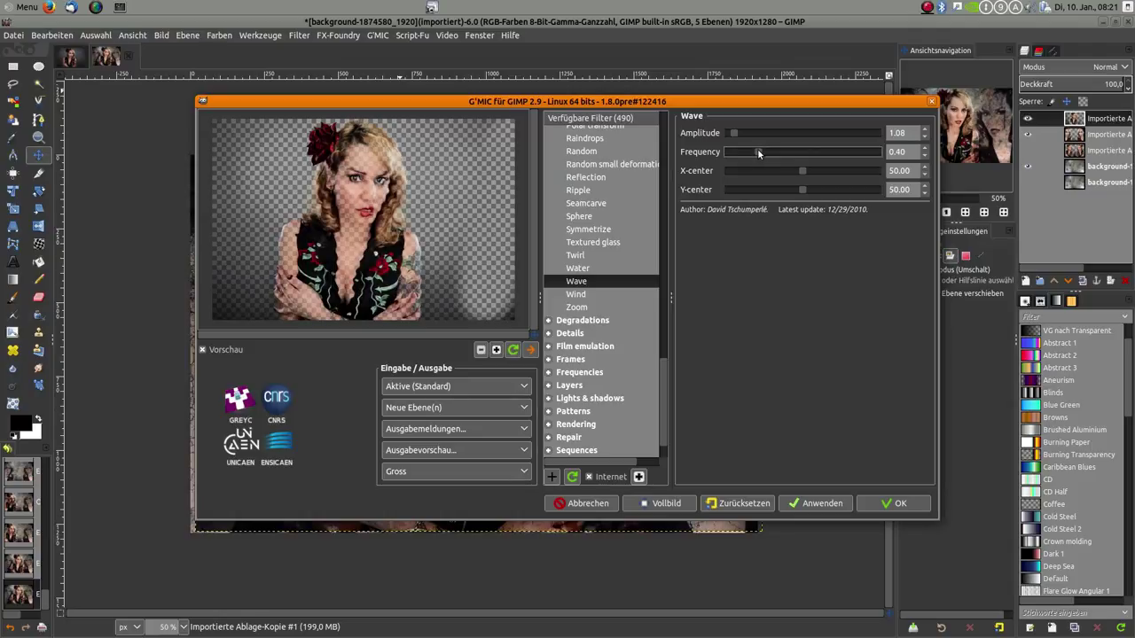
pyautogui.moveTo(758, 153)
pyautogui.mouseDown()
pyautogui.moveTo(846, 160)
pyautogui.moveTo(749, 157)
pyautogui.moveTo(758, 163)
pyautogui.mouseUp()
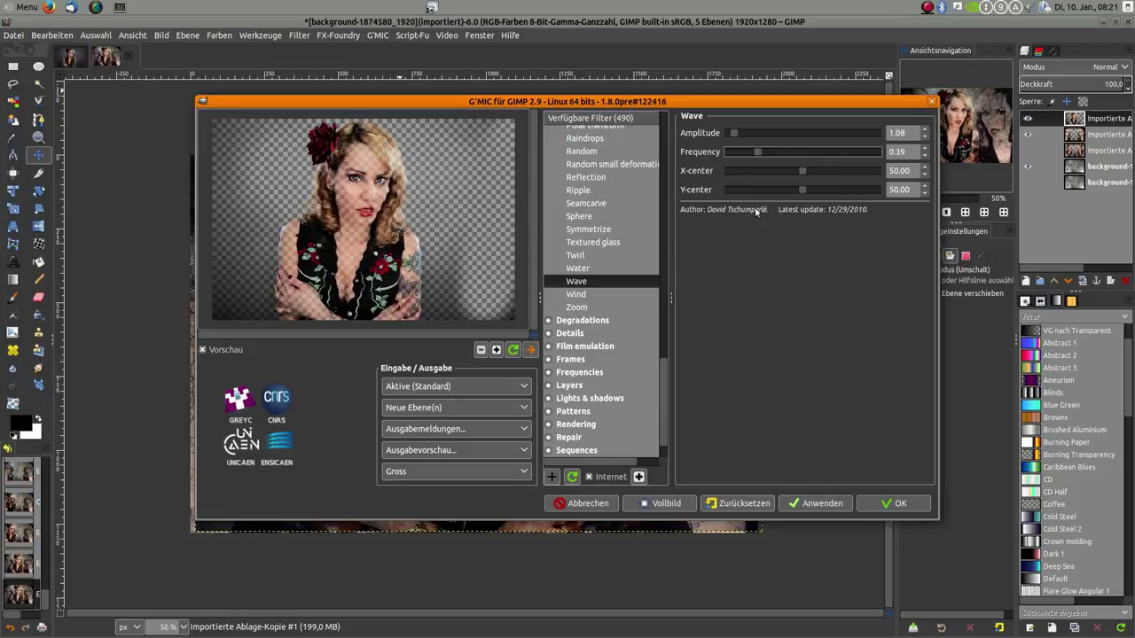
# Settle on amplitude 0.72, frequency 0.39, centre about 50, and output the wave as a new layer.
pyautogui.moveTo(802, 170)
pyautogui.mouseDown()
pyautogui.moveTo(844, 171)
pyautogui.moveTo(727, 171)
pyautogui.moveTo(753, 170)
pyautogui.mouseUp()
pyautogui.moveTo(733, 133)
pyautogui.mouseDown()
pyautogui.moveTo(763, 134)
pyautogui.moveTo(790, 171)
pyautogui.moveTo(733, 171)
pyautogui.mouseUp()
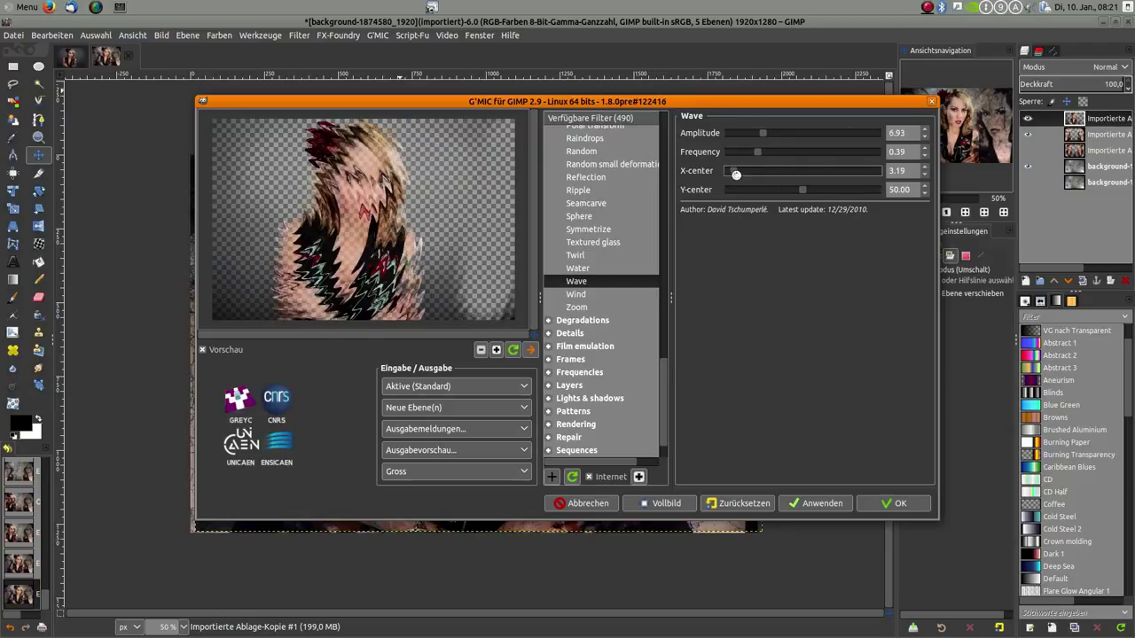
pyautogui.click(759, 134)
pyautogui.moveTo(760, 134)
pyautogui.mouseDown()
pyautogui.moveTo(732, 134)
pyautogui.moveTo(745, 172)
pyautogui.moveTo(804, 178)
pyautogui.mouseUp()
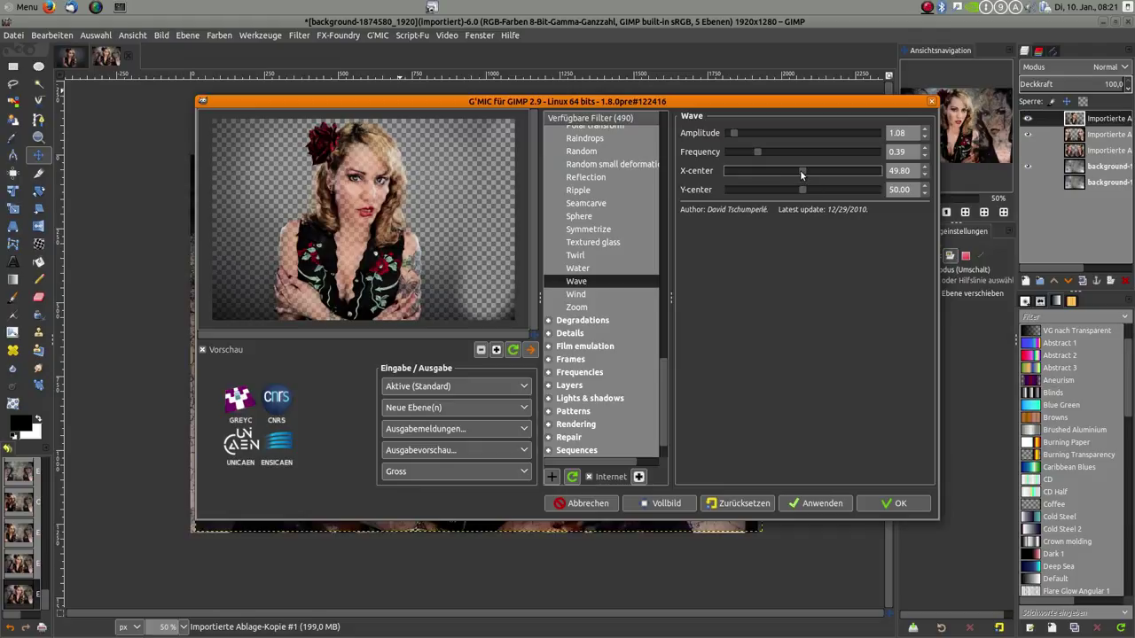
pyautogui.moveTo(735, 133); pyautogui.dragTo(731, 133)
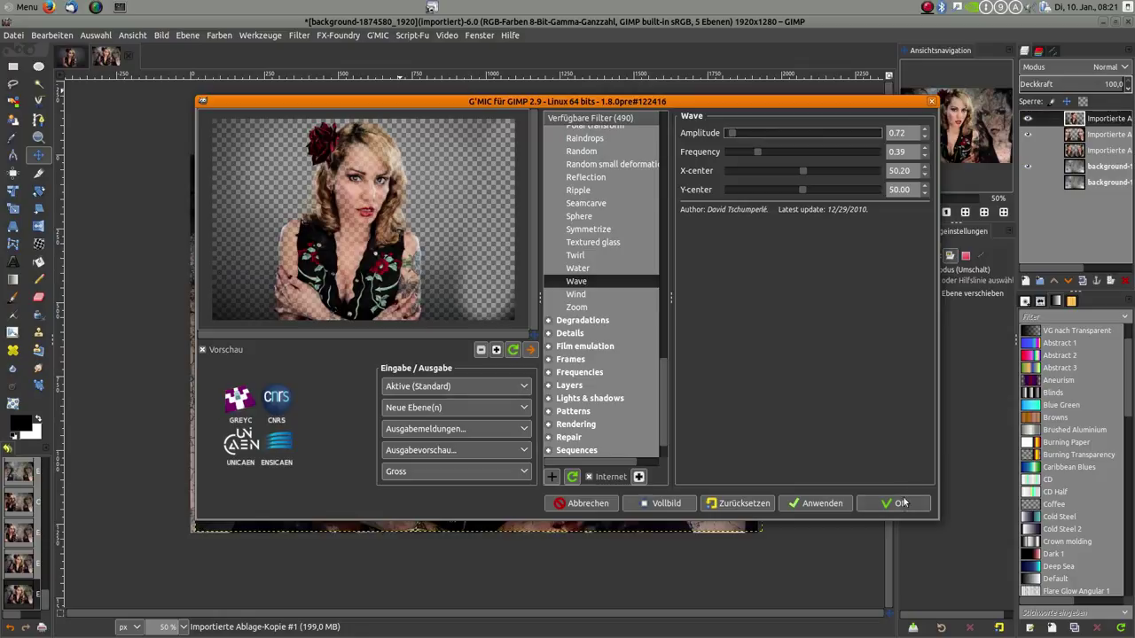
pyautogui.click(901, 502)
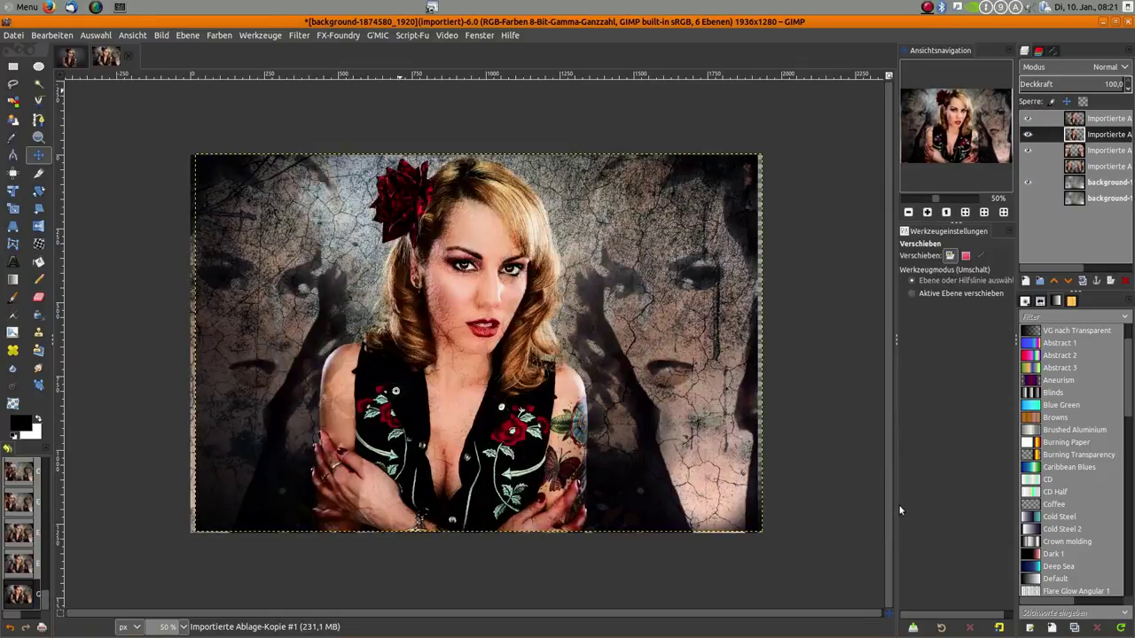
# Toggle a portrait layer's visibility and leave the new wave layer hidden.
pyautogui.click(1028, 118)
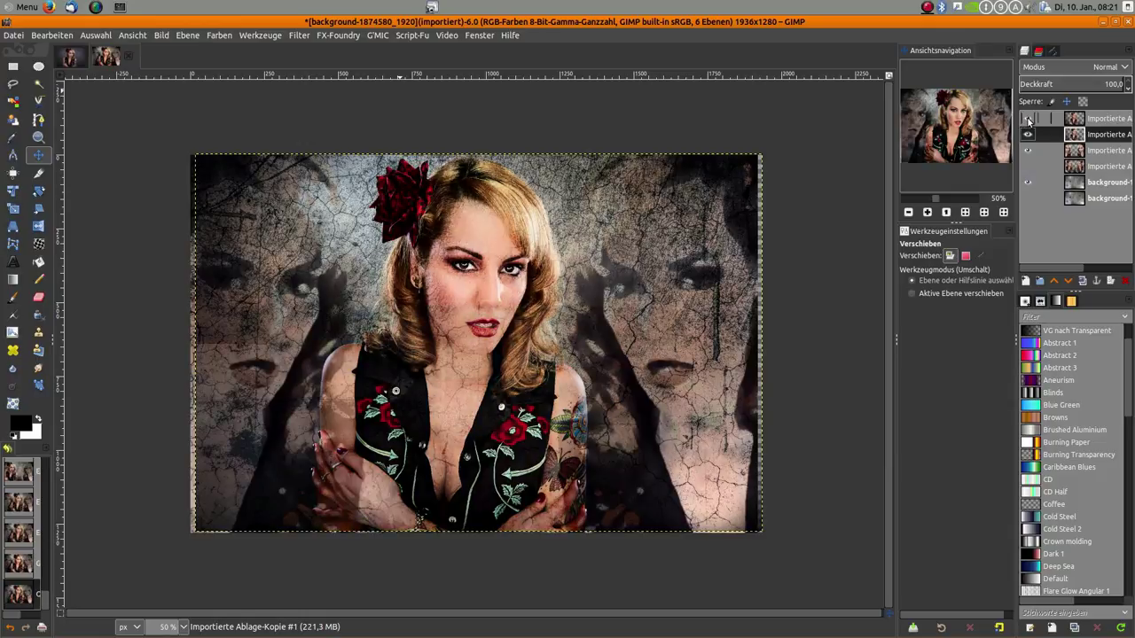
pyautogui.click(1028, 134)
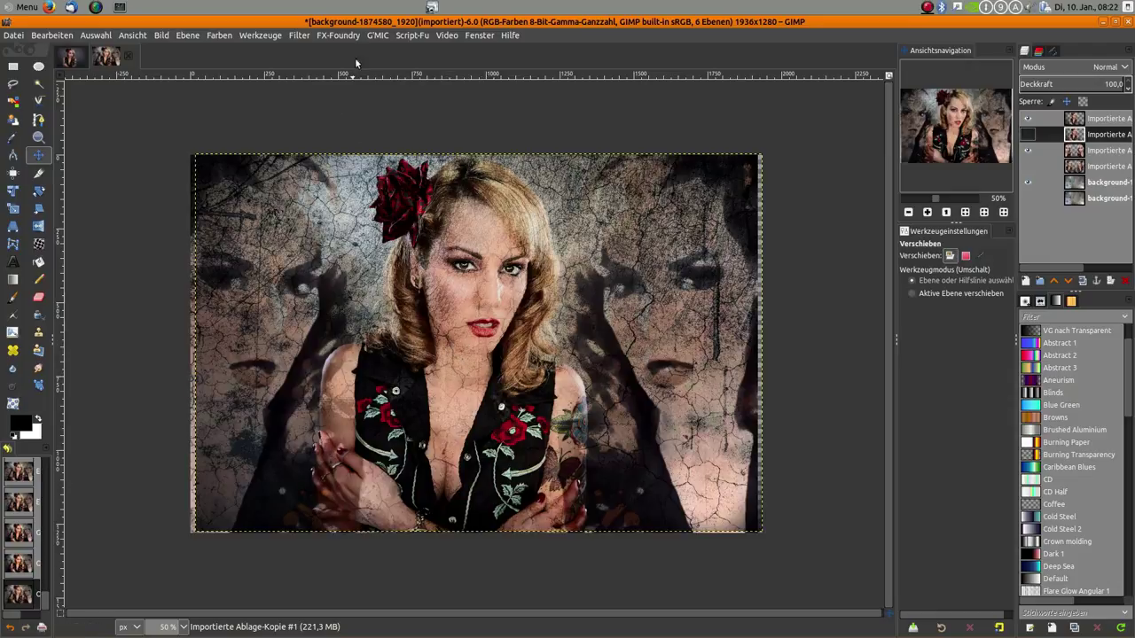
# Reopen G'MIC and apply Artistic > Pen drawing at amplitude 20 as a new layer.
pyautogui.click(382, 39)
pyautogui.click(392, 50)
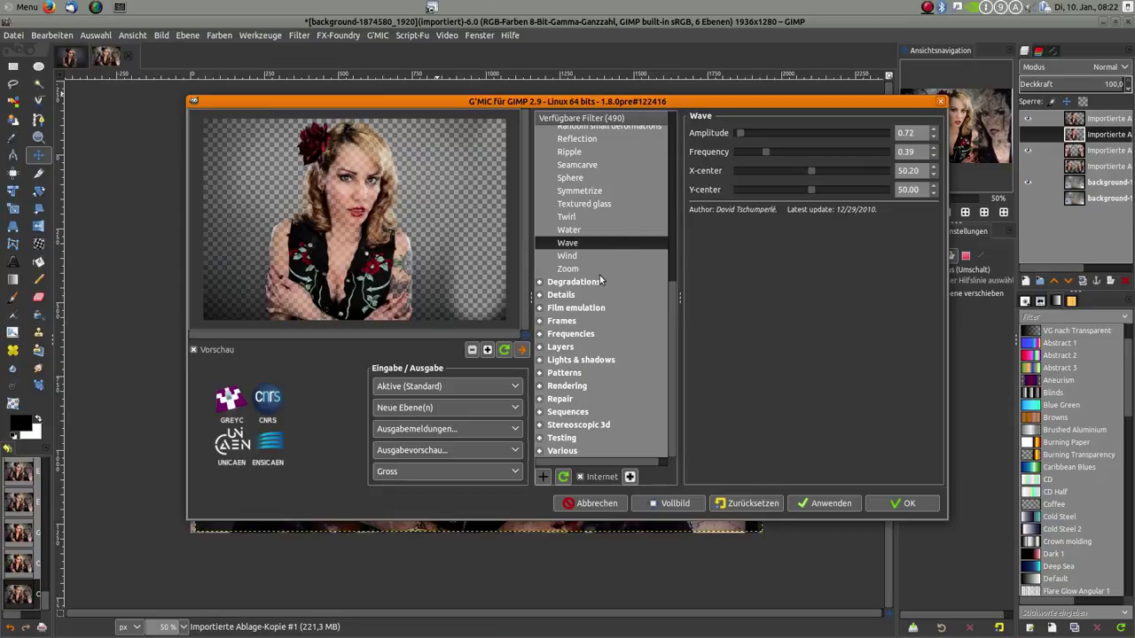
pyautogui.scroll(3, 600, 281)
pyautogui.scroll(3, 601, 281)
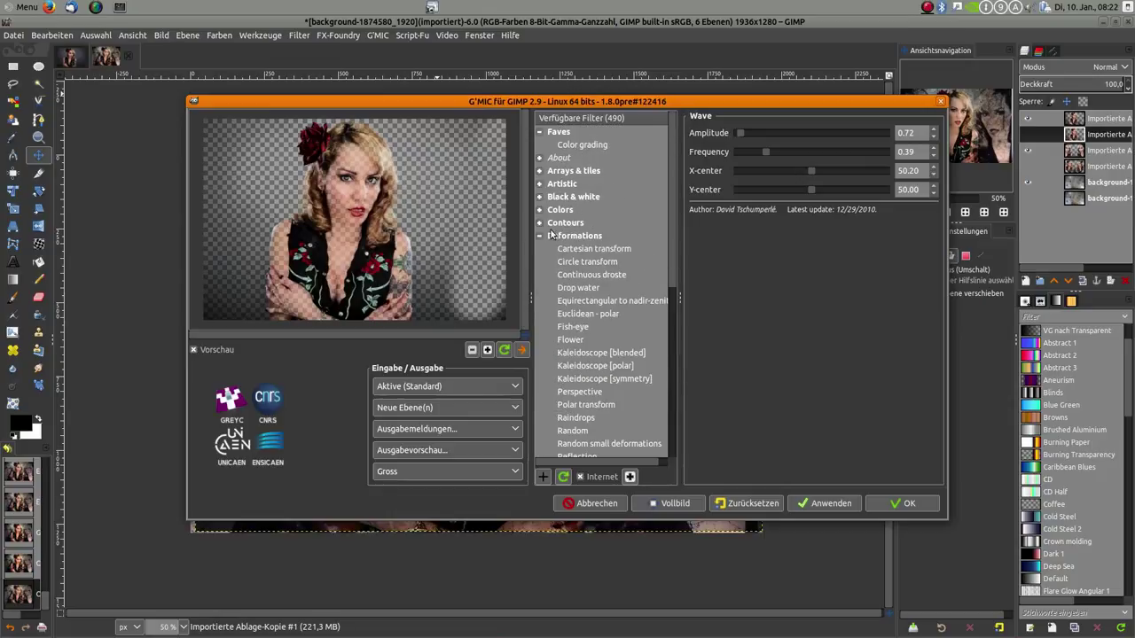
pyautogui.click(540, 236)
pyautogui.click(540, 183)
pyautogui.scroll(-3, 601, 303)
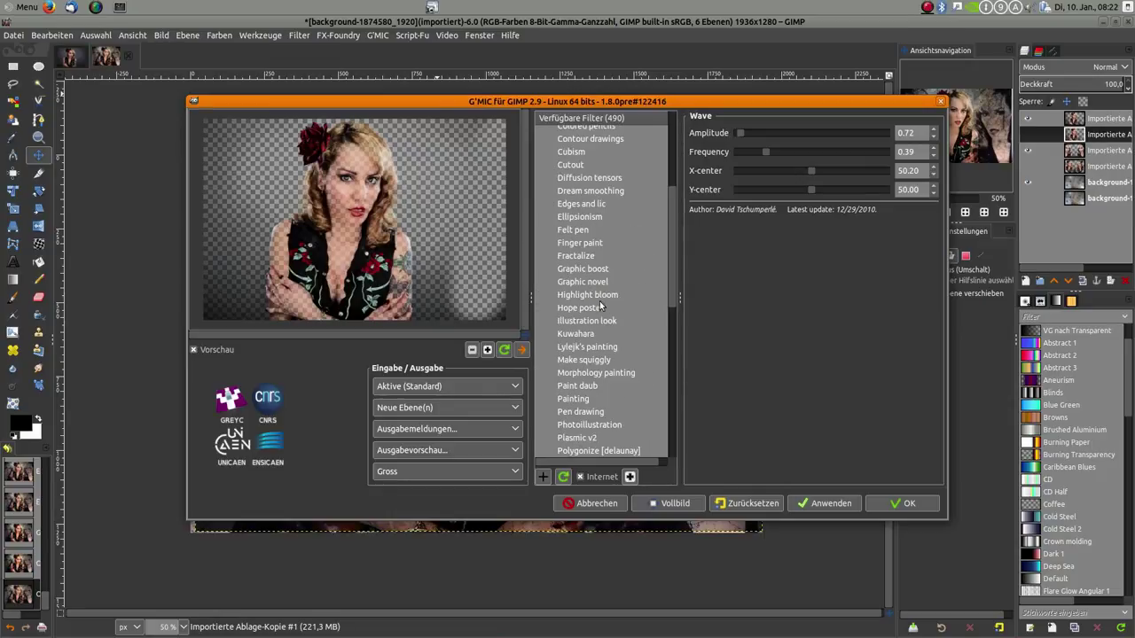
pyautogui.scroll(-3, 606, 326)
pyautogui.scroll(-2, 585, 390)
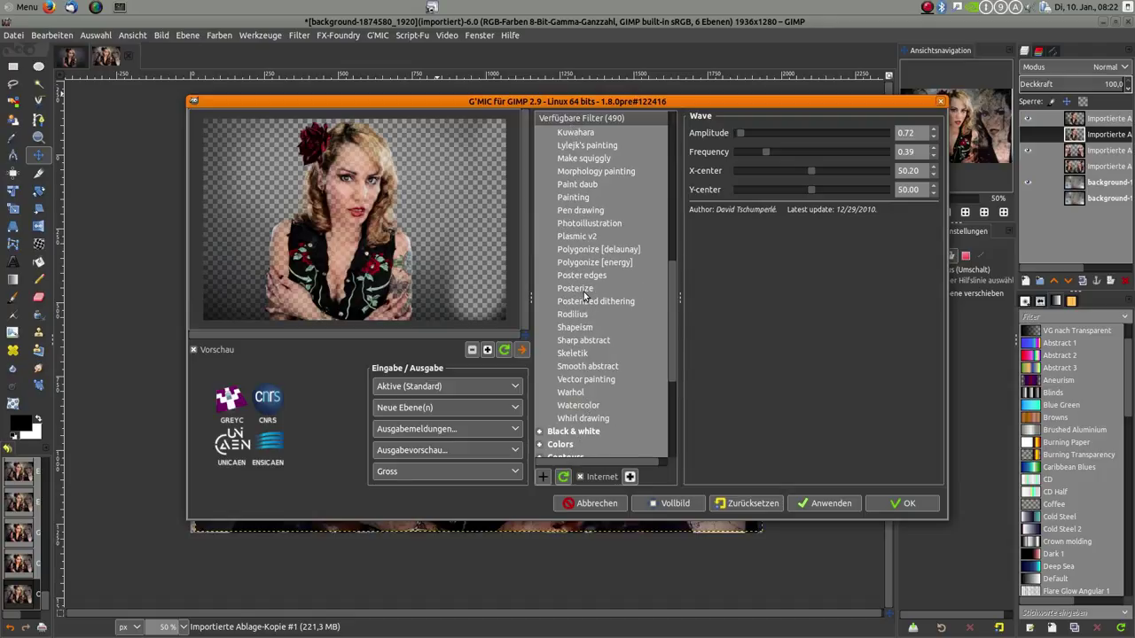
pyautogui.click(581, 211)
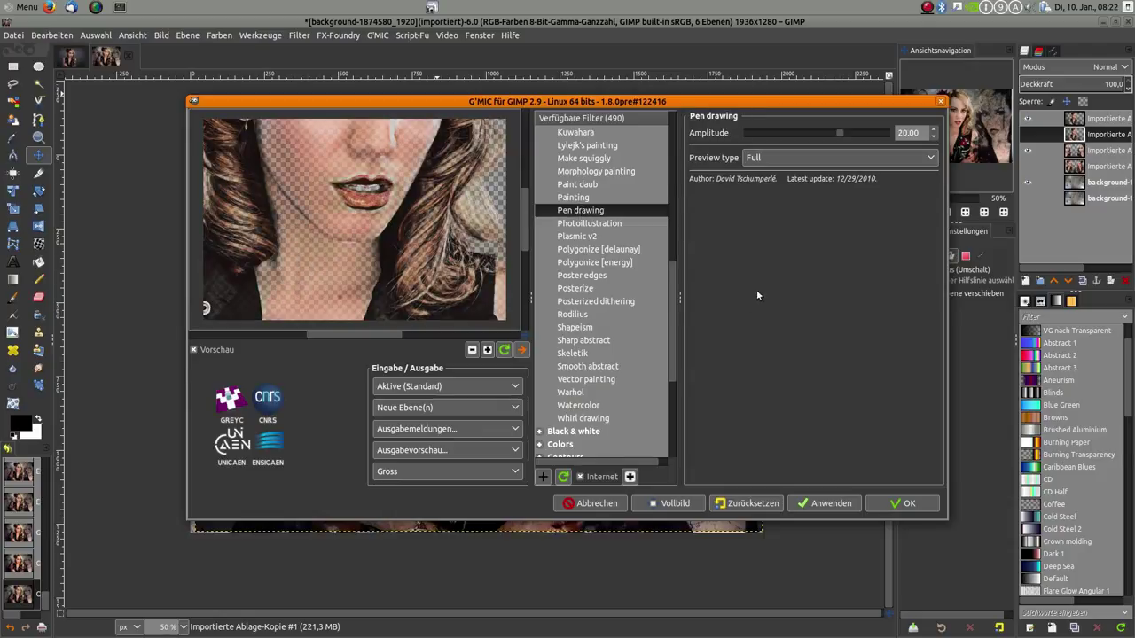
pyautogui.click(906, 506)
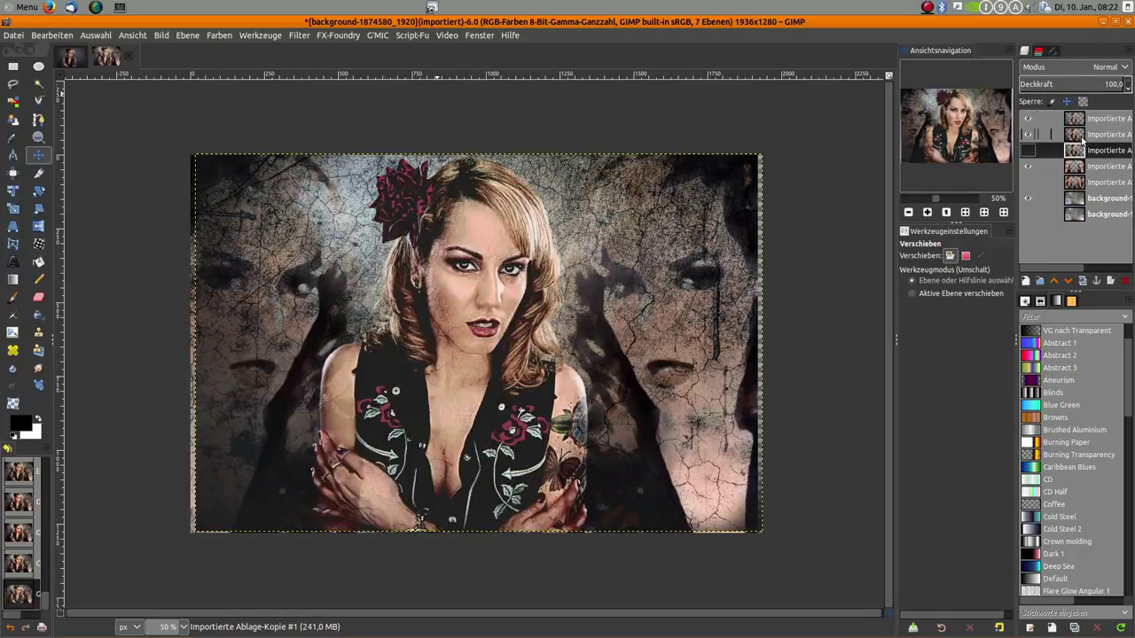
# Make the hidden portrait layer visible and lower the top portrait layer's opacity to 84.
pyautogui.click(1029, 135)
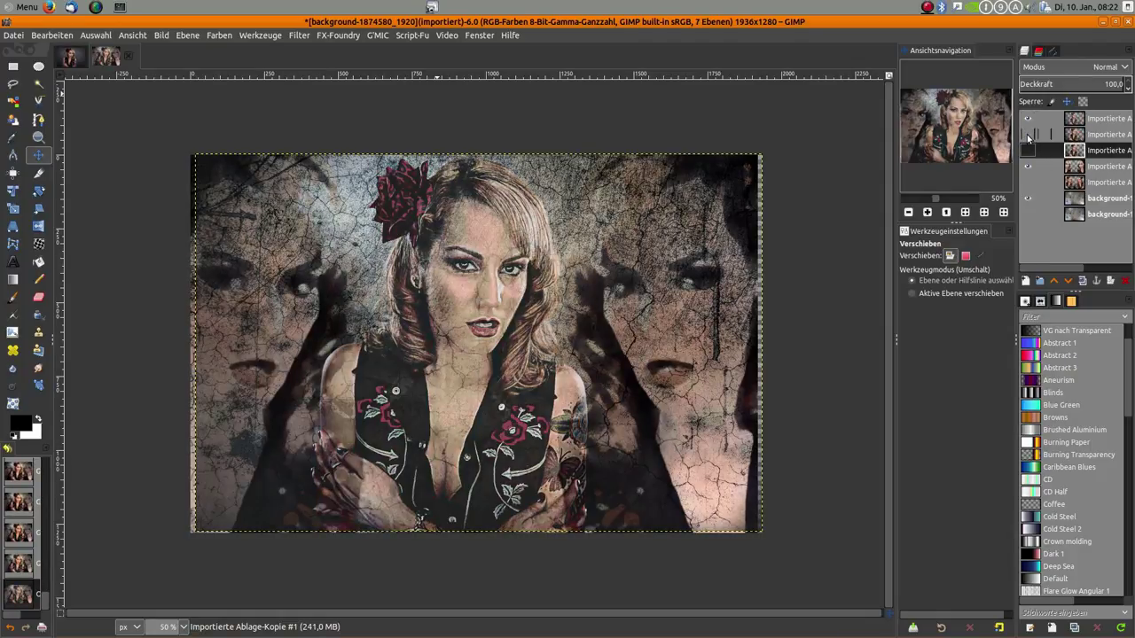
pyautogui.click(1113, 119)
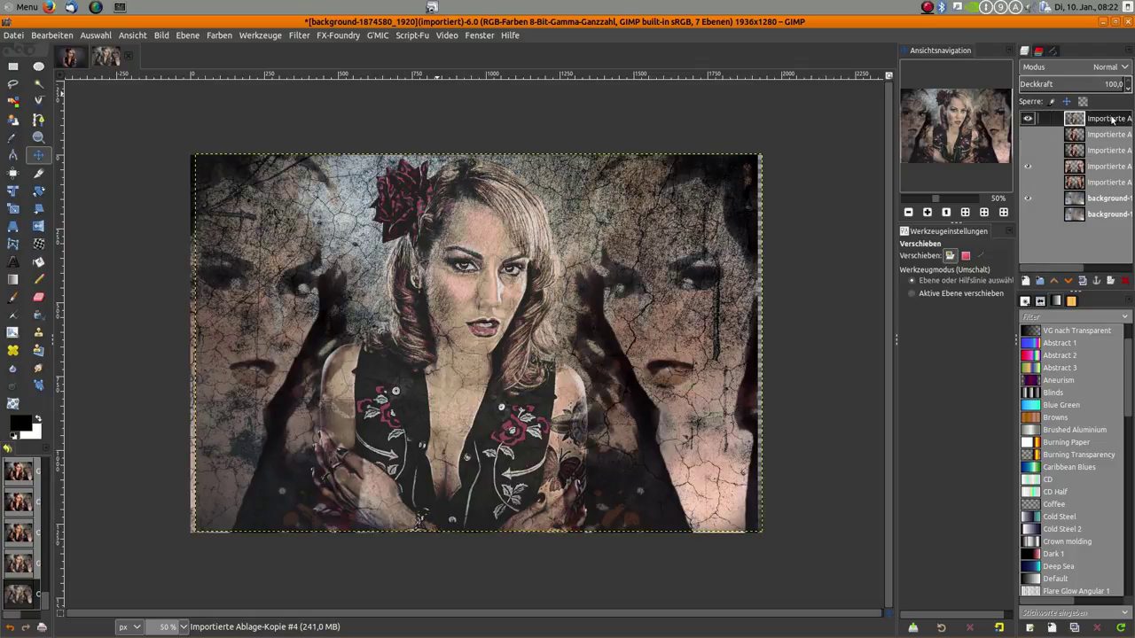
pyautogui.scroll(-6, 1130, 89)
pyautogui.scroll(-5, 1130, 89)
pyautogui.scroll(-5, 1130, 89)
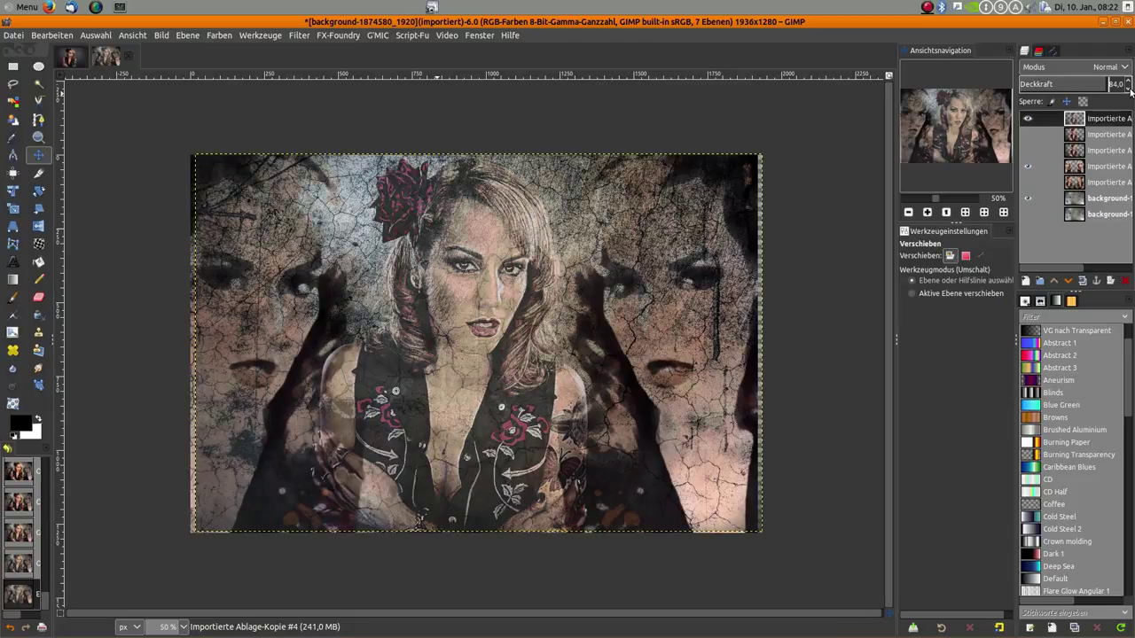